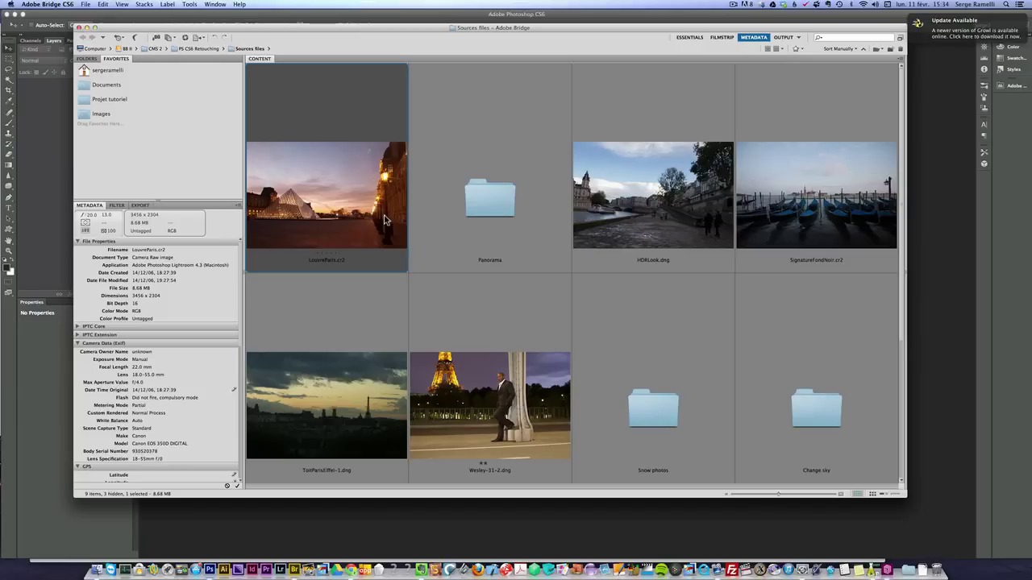
Open the LouvreParis.cr2 raw photo for development, with Shadows set to +100 and Highlights to -100
{"action": "double_click", "coordinate": [307, 181]}
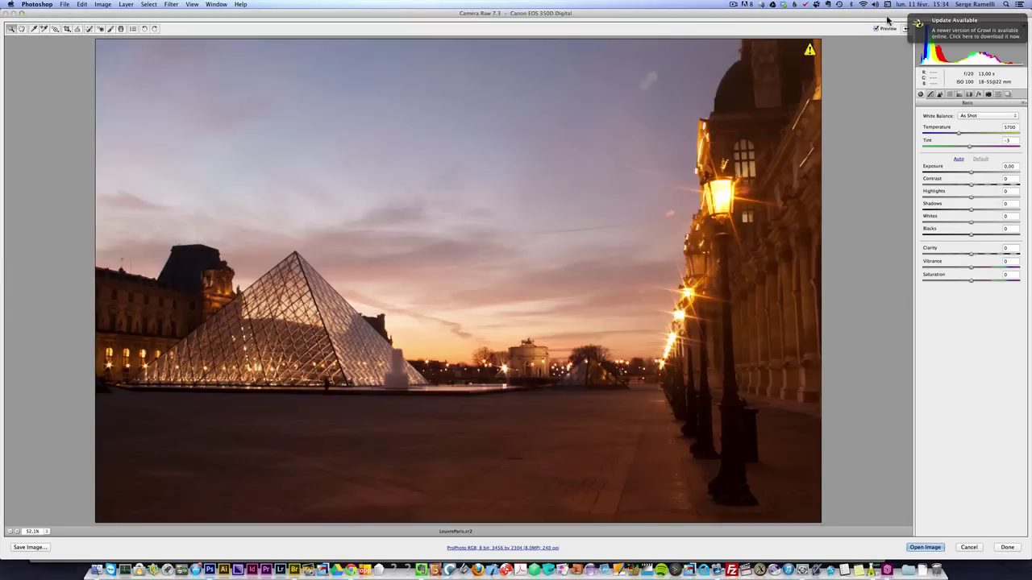
{"action": "left_click", "coordinate": [916, 20]}
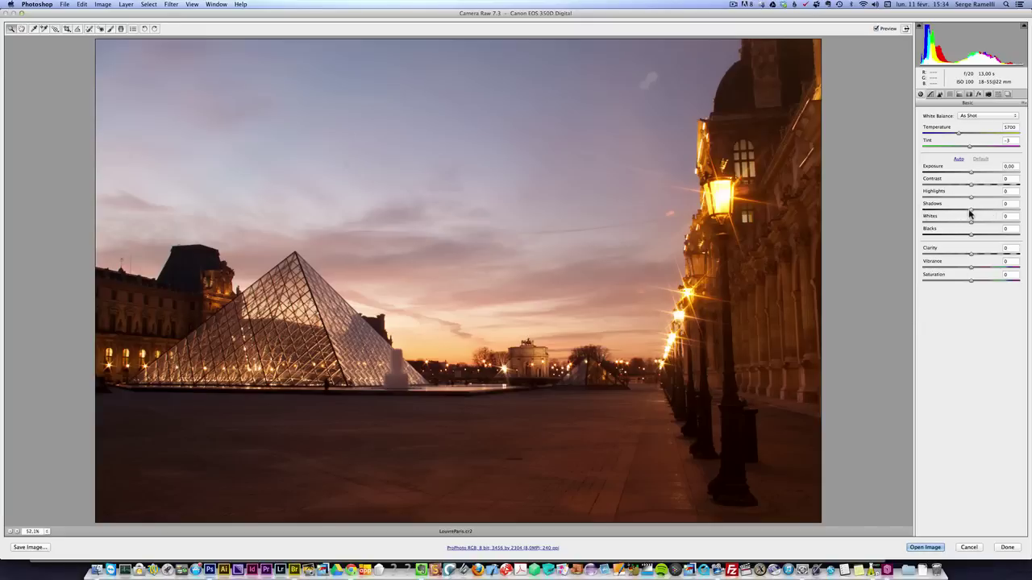
{"action": "left_click_drag", "start_coordinate": [971, 208], "coordinate": [1028, 210]}
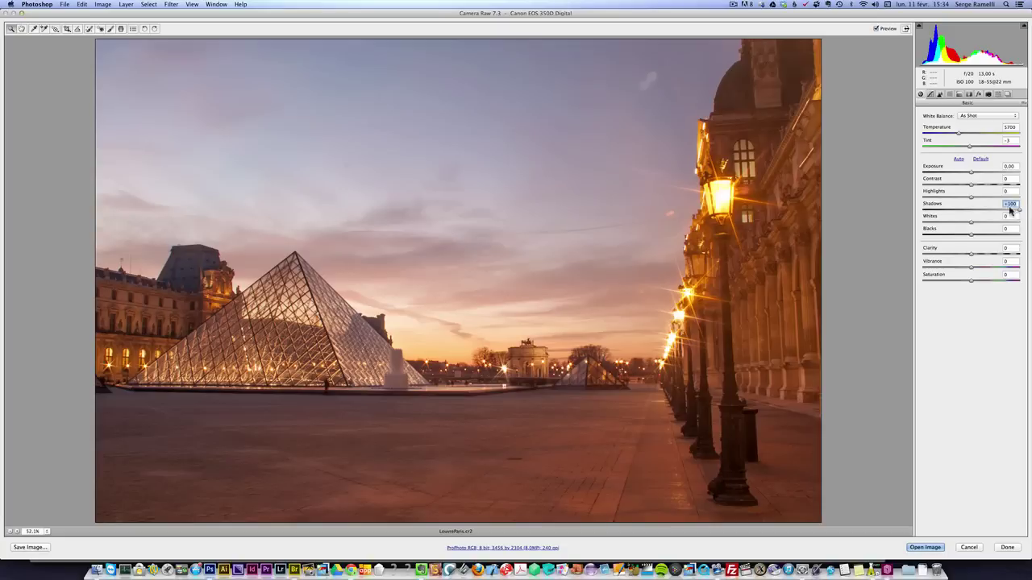
{"action": "left_click", "coordinate": [972, 200]}
{"action": "left_click_drag", "start_coordinate": [972, 200], "coordinate": [901, 199]}
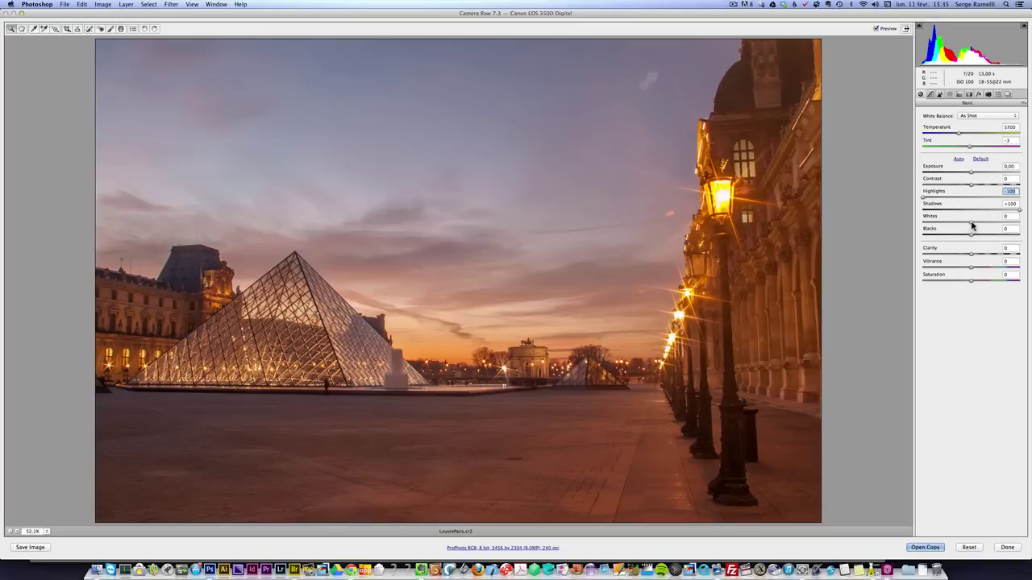
Set Whites to +27 and Blacks to -53 using the clipping display, and compare the photo before and after
{"action": "left_click", "coordinate": [973, 226], "text": "alt"}
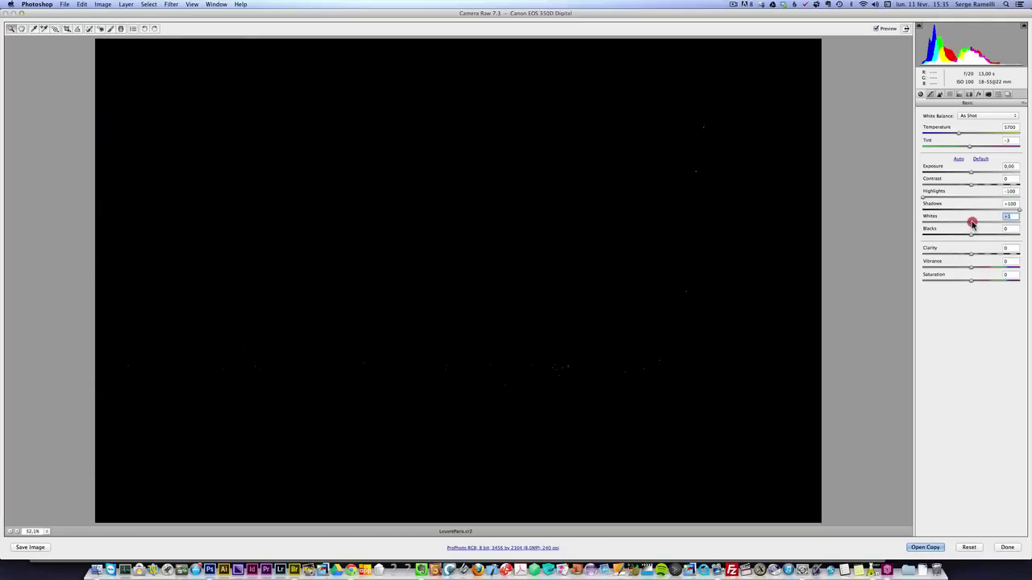
{"action": "left_click_drag", "start_coordinate": [972, 225], "coordinate": [984, 225]}
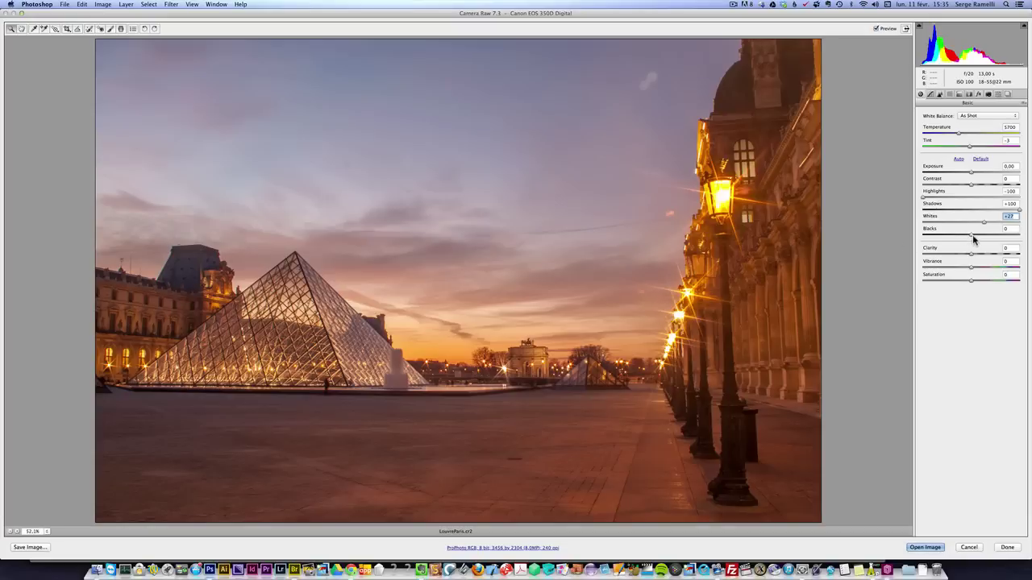
{"action": "left_click_drag", "start_coordinate": [973, 238], "coordinate": [947, 239]}
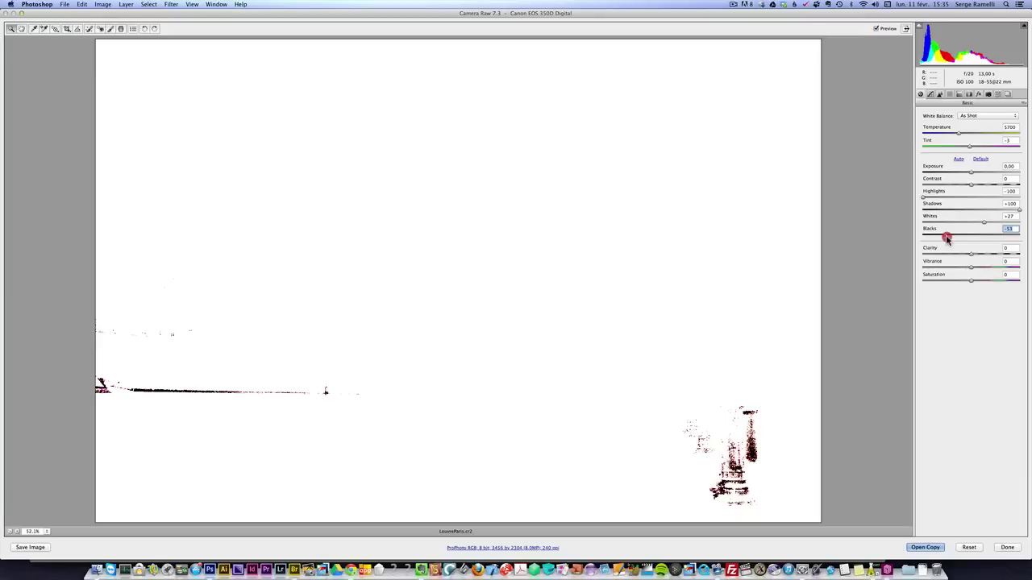
{"action": "left_click_drag", "start_coordinate": [946, 239], "coordinate": [946, 239]}
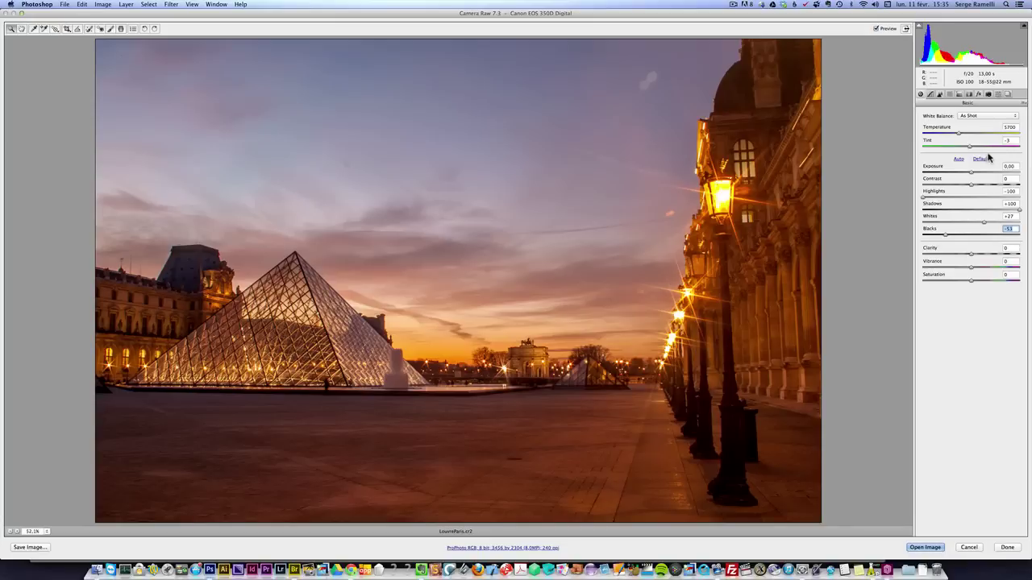
{"action": "left_click", "coordinate": [875, 30]}
{"action": "left_click", "coordinate": [876, 29]}
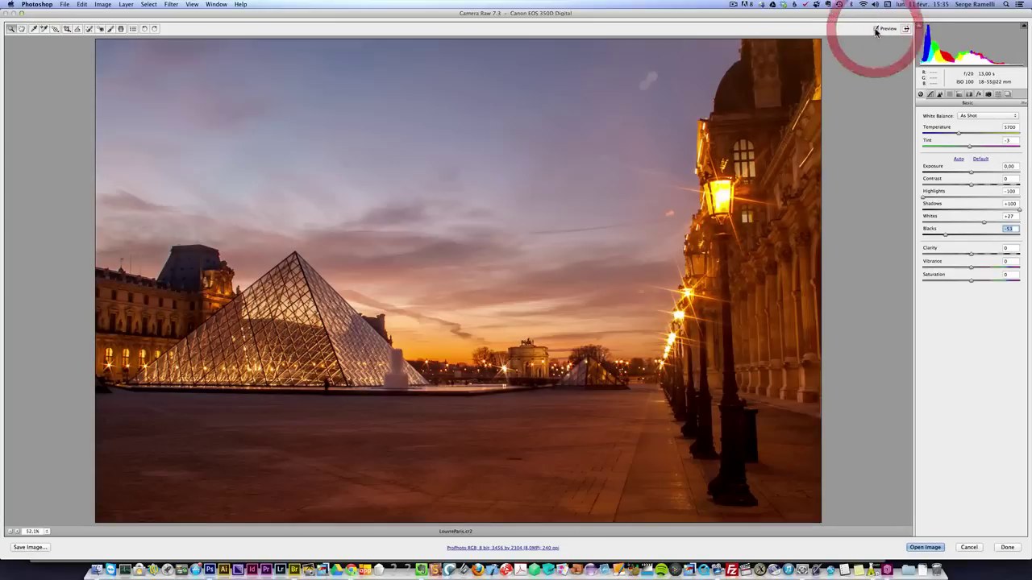
{"action": "left_click", "coordinate": [876, 30]}
{"action": "left_click", "coordinate": [876, 29]}
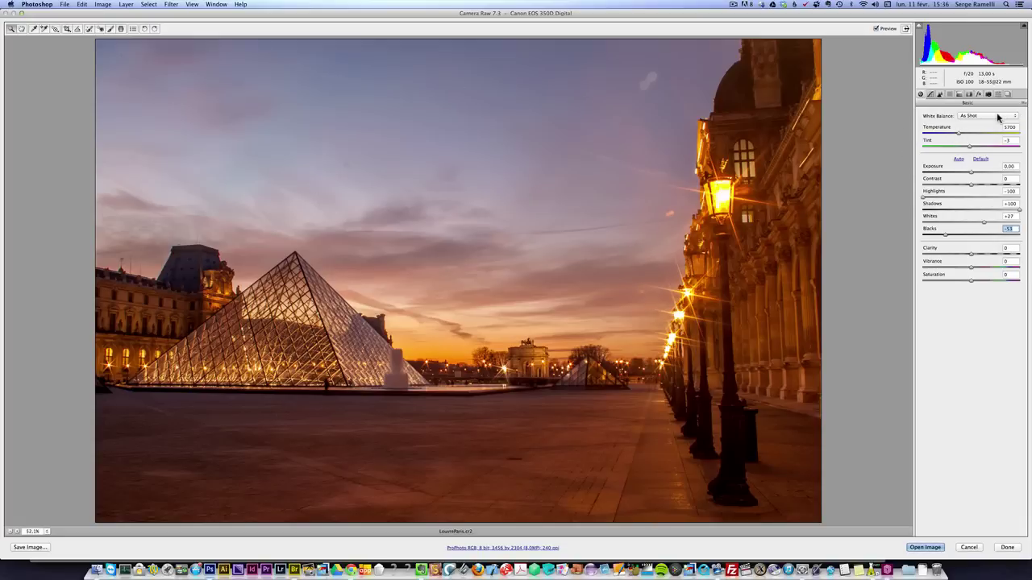
Try the Daylight, Cloudy, Shade, Tungsten and Fluorescent white balance presets on the photo
{"action": "left_click", "coordinate": [997, 118]}
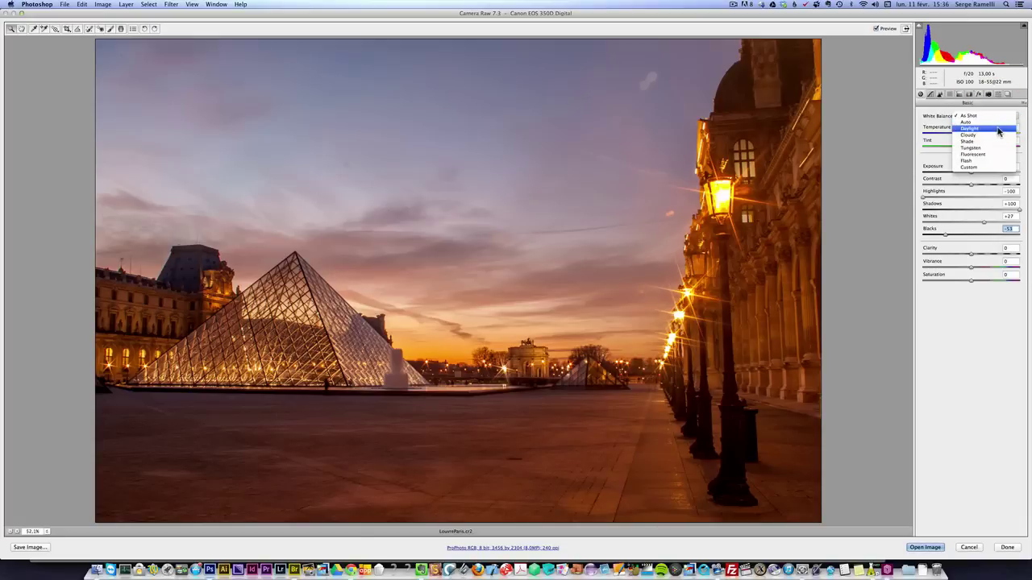
{"action": "left_click", "coordinate": [998, 129]}
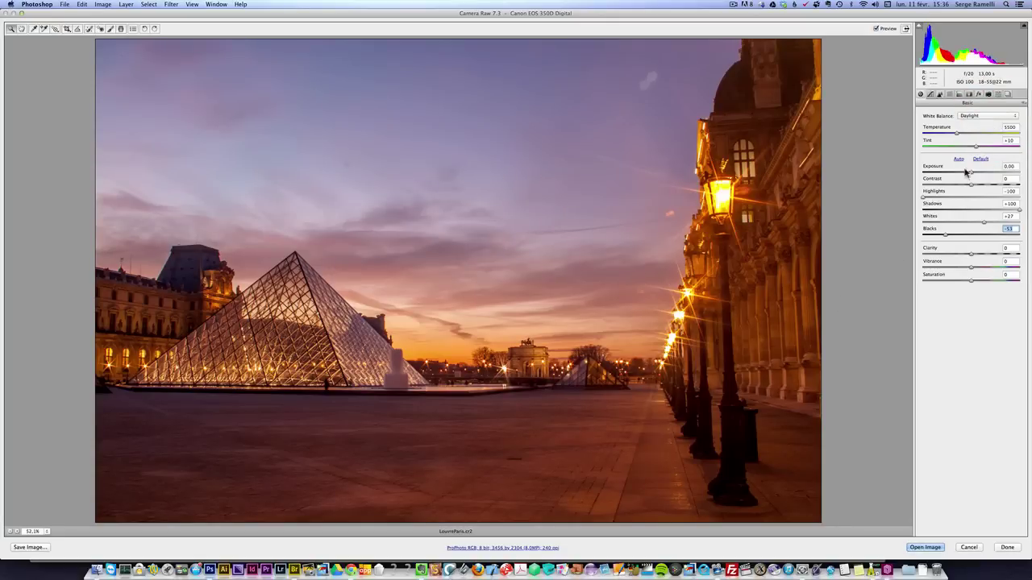
{"action": "left_click", "coordinate": [1012, 118]}
{"action": "left_click", "coordinate": [1007, 124]}
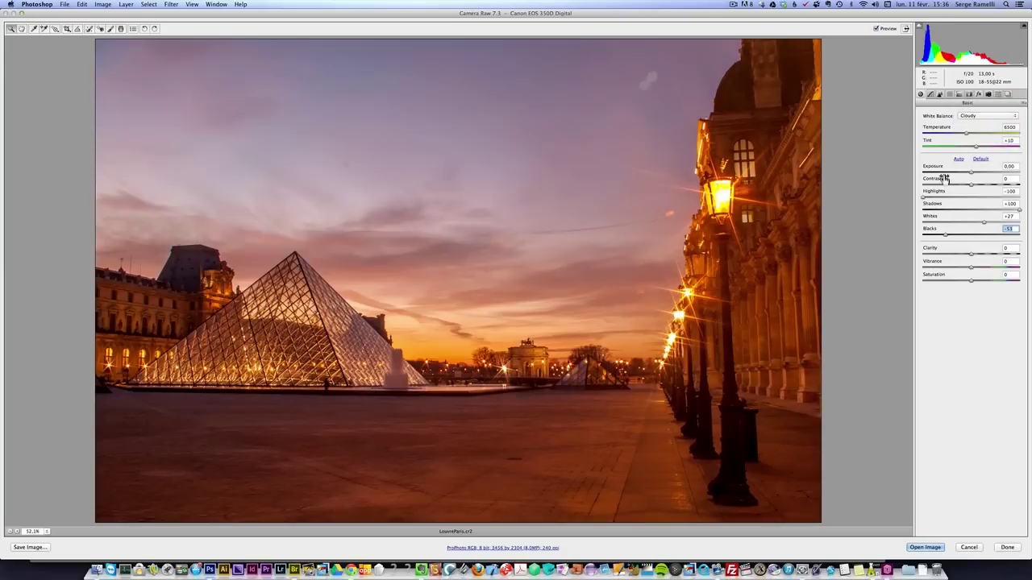
{"action": "left_click", "coordinate": [1008, 116]}
{"action": "left_click", "coordinate": [1006, 126]}
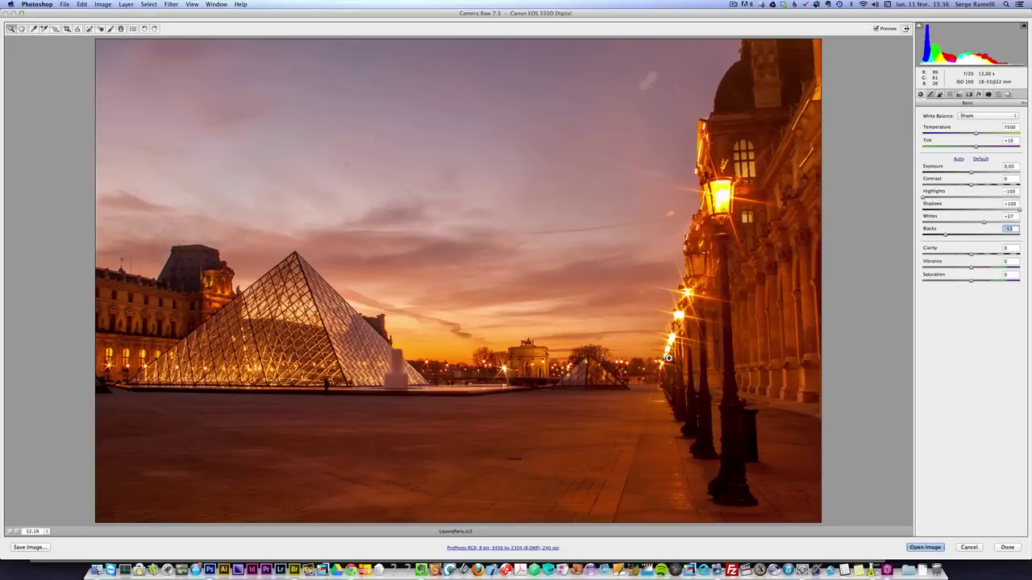
{"action": "left_click", "coordinate": [987, 118]}
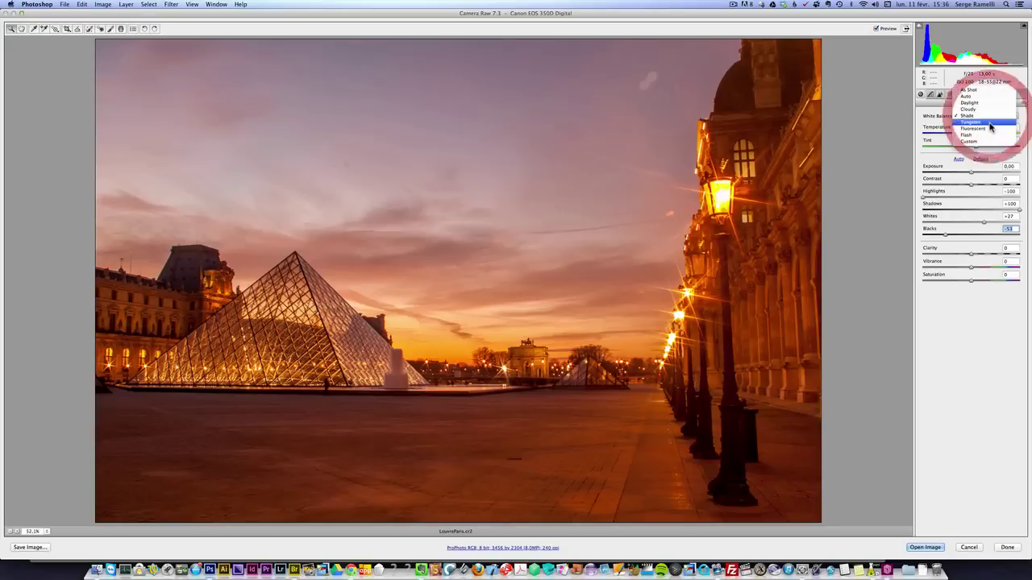
{"action": "left_click", "coordinate": [991, 127]}
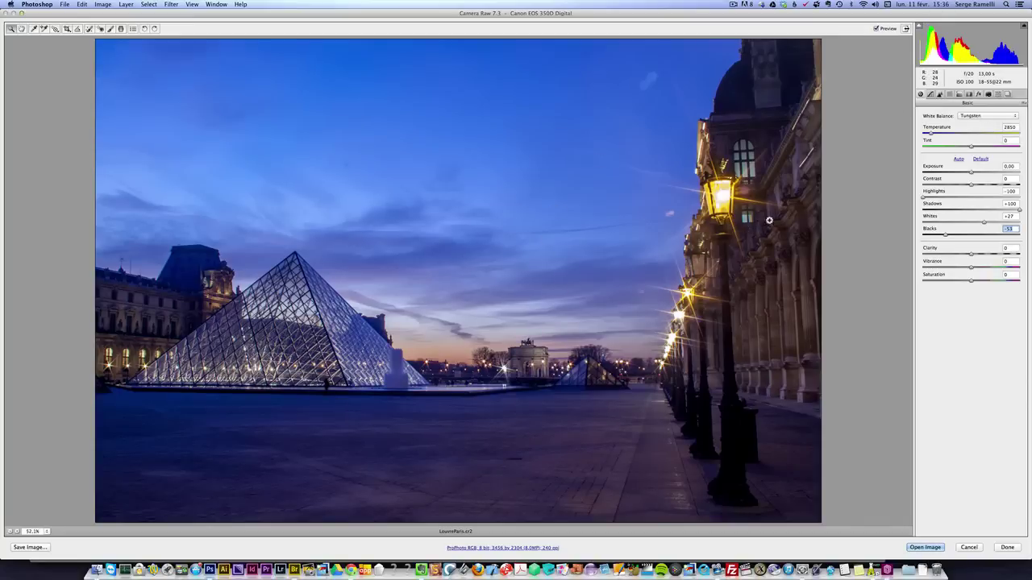
{"action": "left_click", "coordinate": [990, 116]}
{"action": "left_click", "coordinate": [995, 124]}
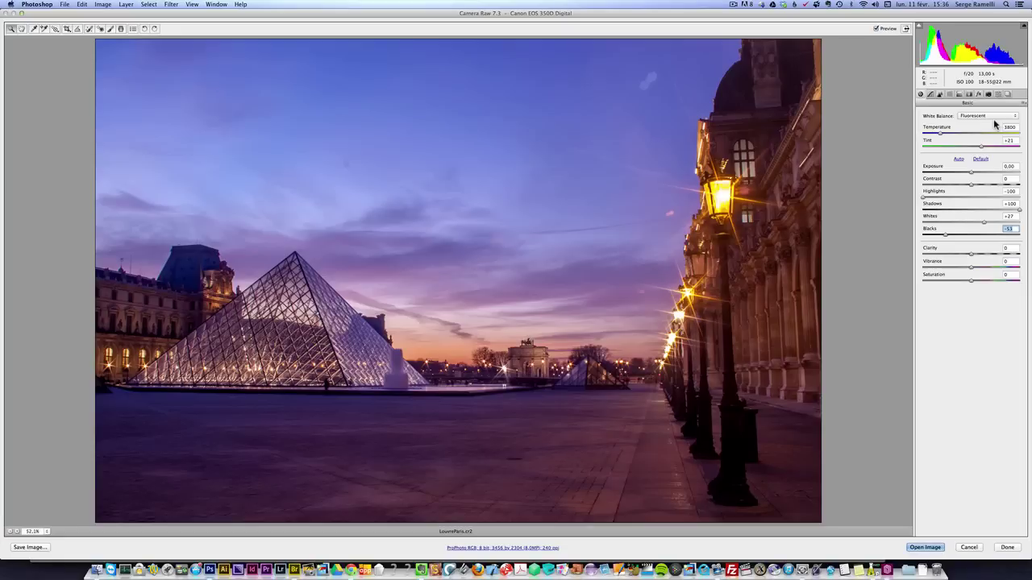
Start from the Daylight white balance, adjust Temperature to 4800 and Tint to +12, and compare with the original
{"action": "left_click", "coordinate": [995, 118]}
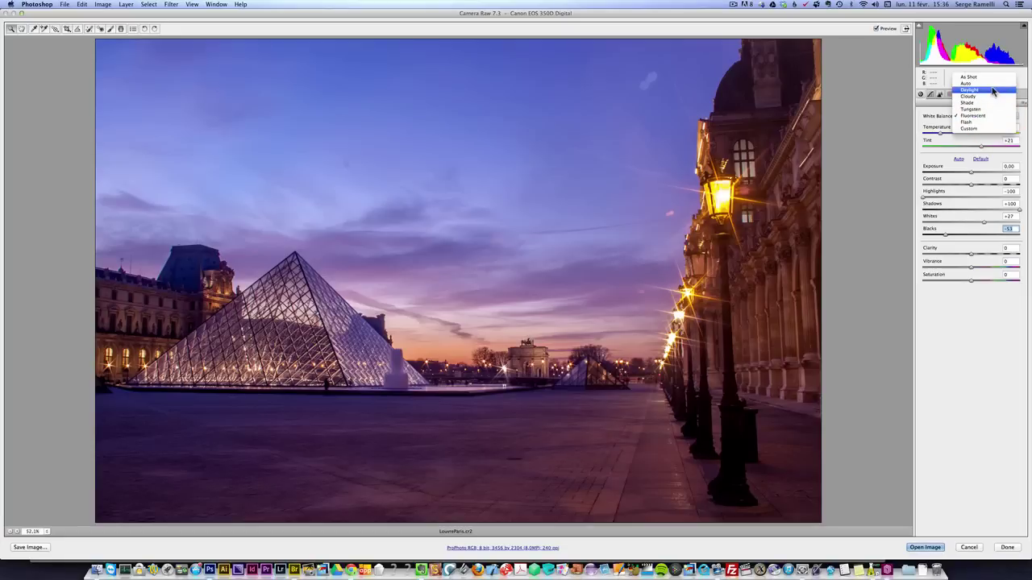
{"action": "left_click", "coordinate": [993, 90]}
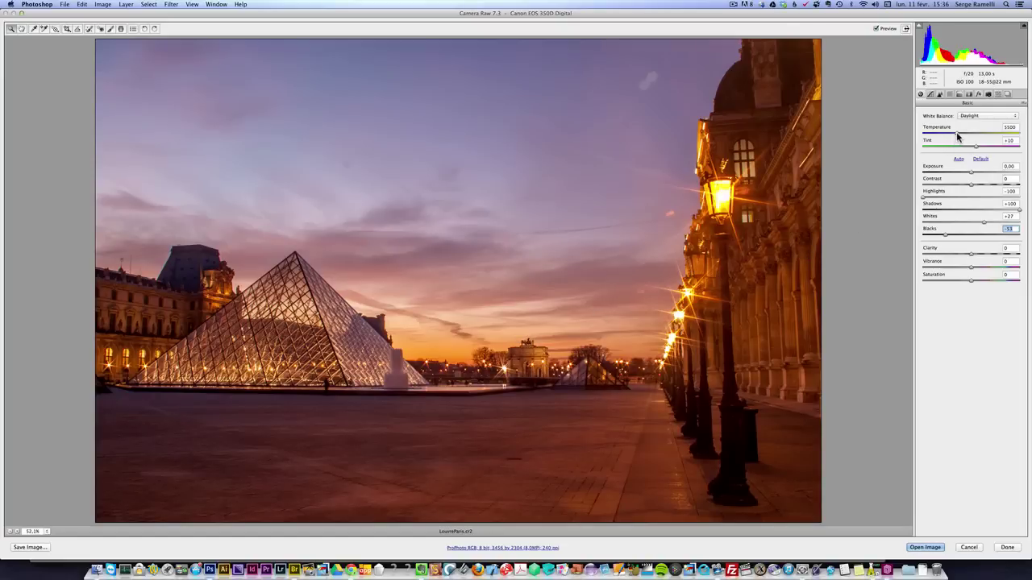
{"action": "left_click_drag", "start_coordinate": [957, 133], "coordinate": [955, 136]}
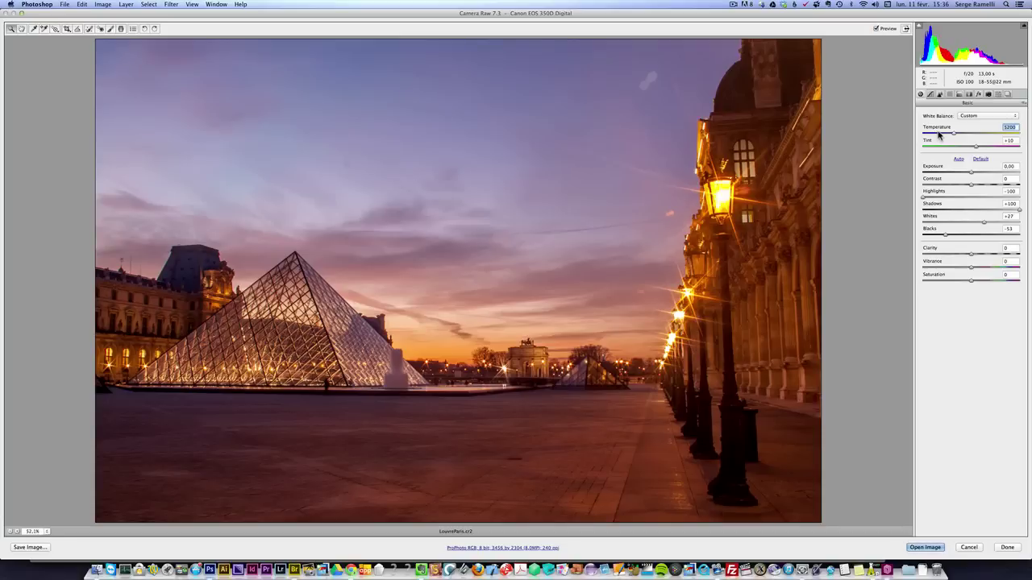
{"action": "mouse_move", "coordinate": [955, 137]}
{"action": "left_mouse_down"}
{"action": "mouse_move", "coordinate": [976, 149]}
{"action": "mouse_move", "coordinate": [951, 136]}
{"action": "left_mouse_up"}
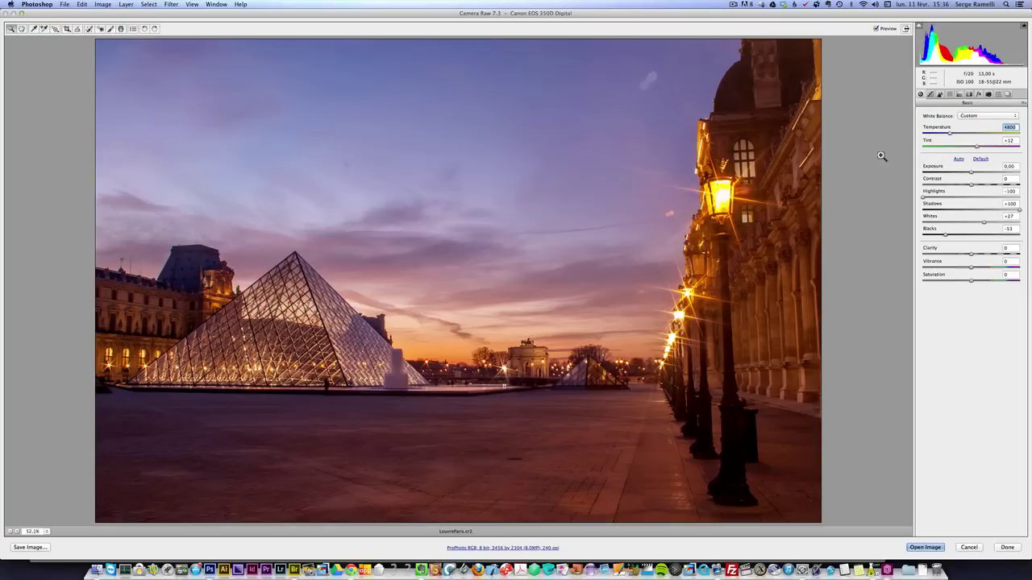
{"action": "left_click", "coordinate": [877, 29]}
{"action": "left_click", "coordinate": [877, 29]}
Set the photo's Contrast to +40 and Exposure to +0.40
{"action": "left_click", "coordinate": [985, 185]}
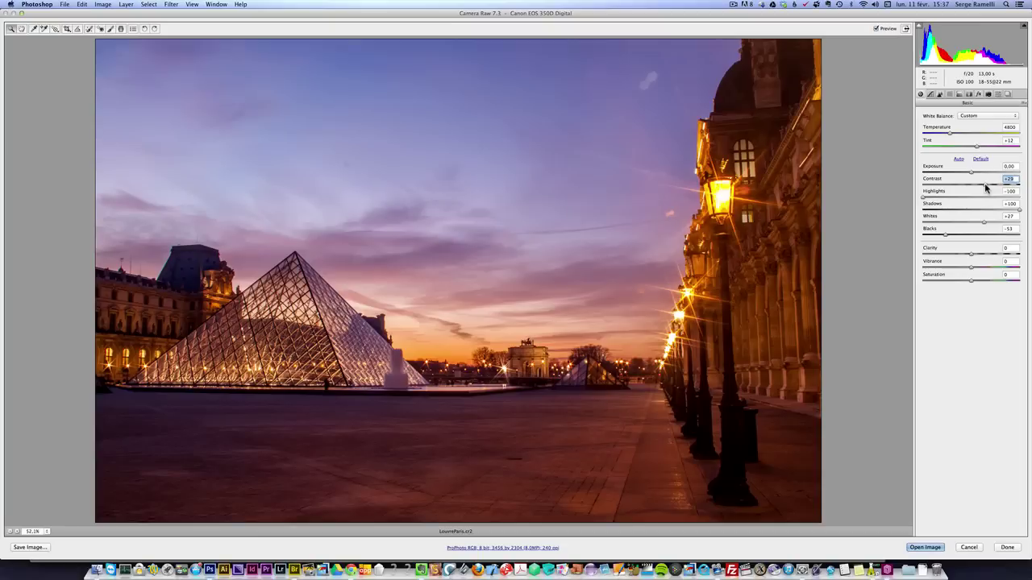
{"action": "left_click", "coordinate": [991, 185]}
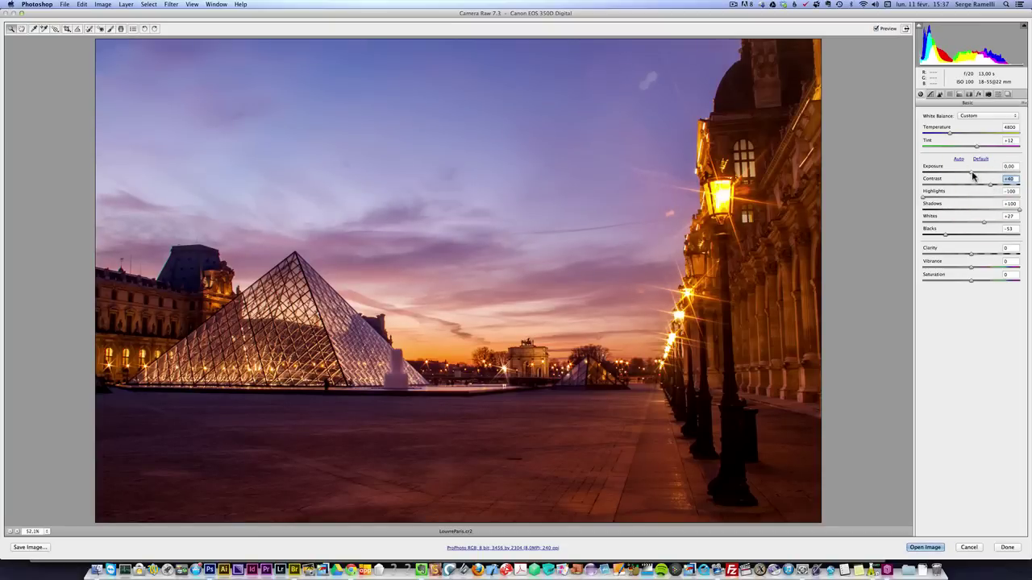
{"action": "left_click", "coordinate": [974, 174]}
{"action": "left_click", "coordinate": [975, 174]}
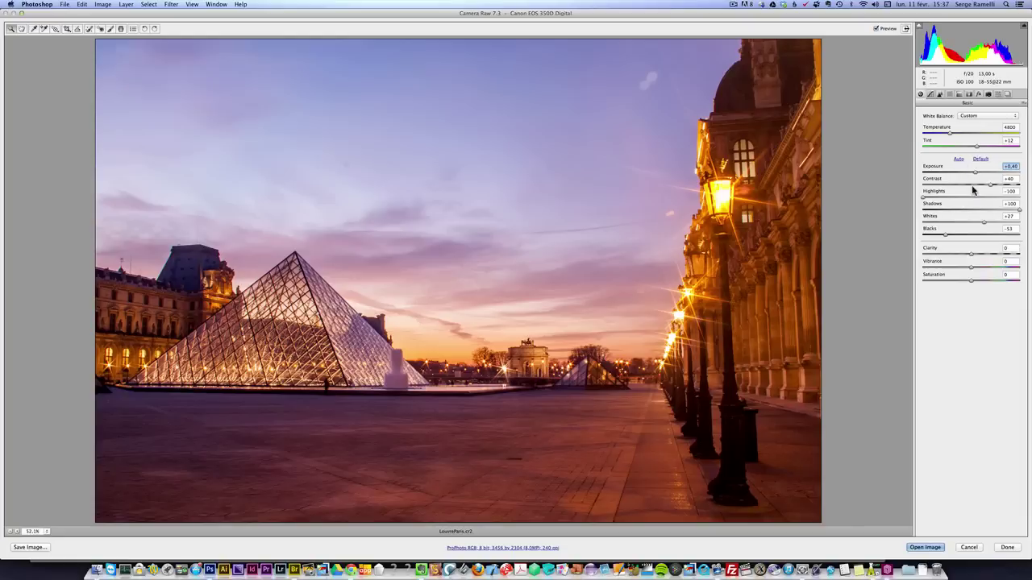
Add a slightly tilted Graduated Filter with Exposure -0.50 from the upper sky down towards the horizon, and compare before and after
{"action": "left_click", "coordinate": [122, 29]}
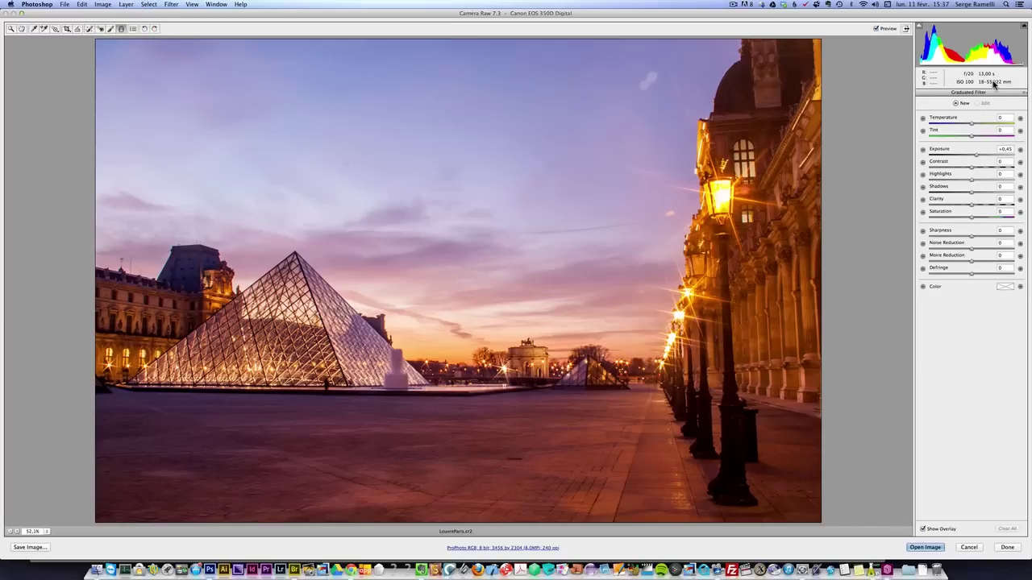
{"action": "left_click", "coordinate": [923, 150]}
{"action": "left_click_drag", "start_coordinate": [391, 146], "coordinate": [423, 288]}
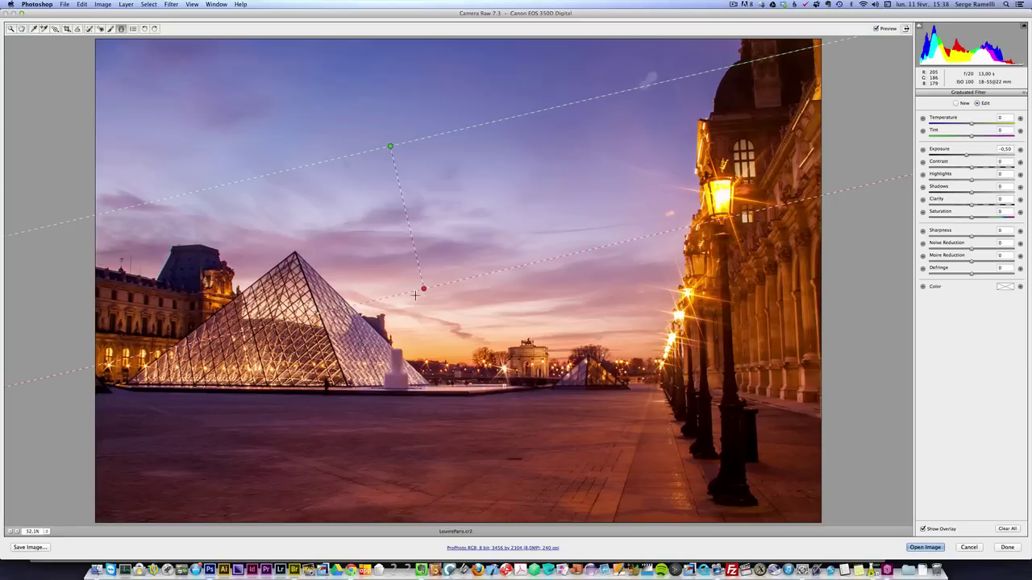
{"action": "left_click", "coordinate": [876, 29]}
{"action": "left_click", "coordinate": [877, 29]}
Set the sky gradient's Temperature to -32, Contrast to +30 and Clarity to +75, and leave the Graduated Filter
{"action": "left_click_drag", "start_coordinate": [971, 125], "coordinate": [957, 124]}
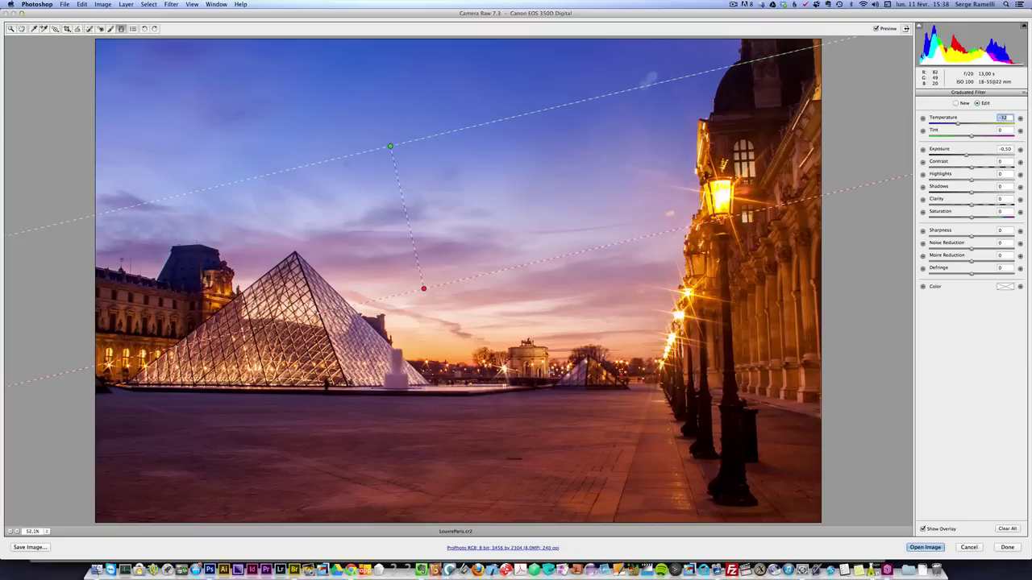
{"action": "left_click", "coordinate": [878, 29]}
{"action": "left_click", "coordinate": [878, 29]}
{"action": "left_click", "coordinate": [983, 167]}
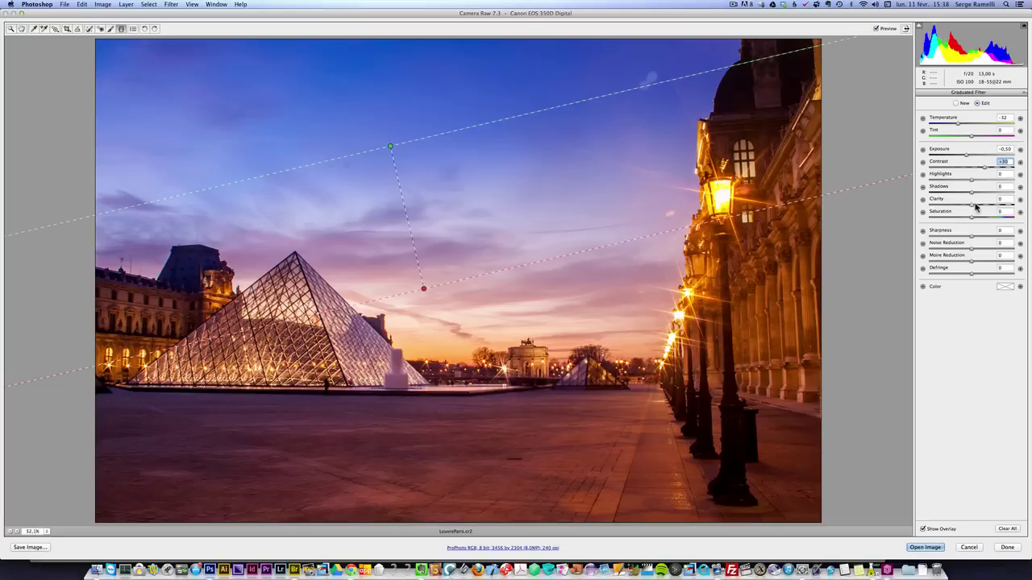
{"action": "left_click", "coordinate": [1003, 207]}
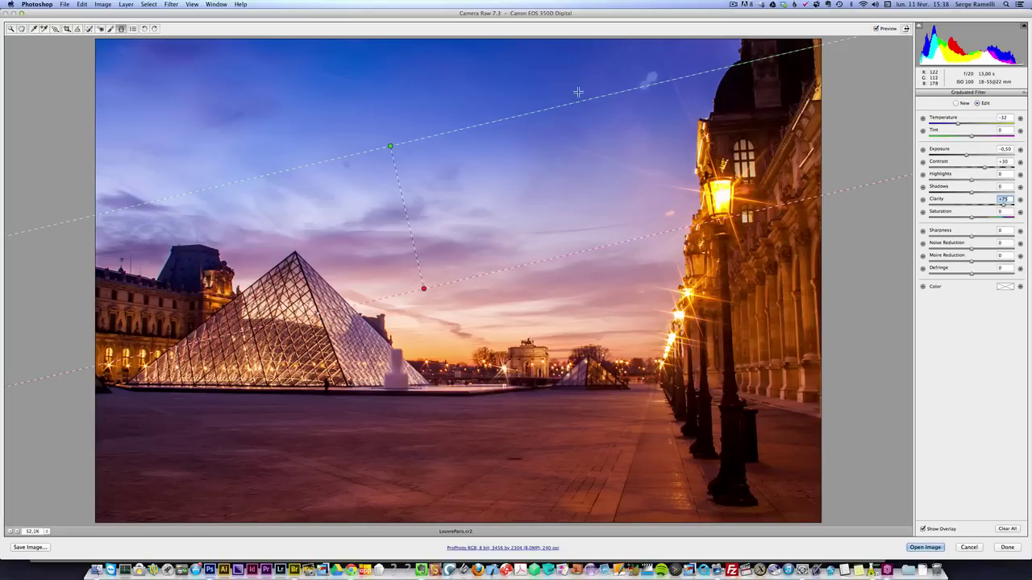
{"action": "left_click", "coordinate": [22, 30]}
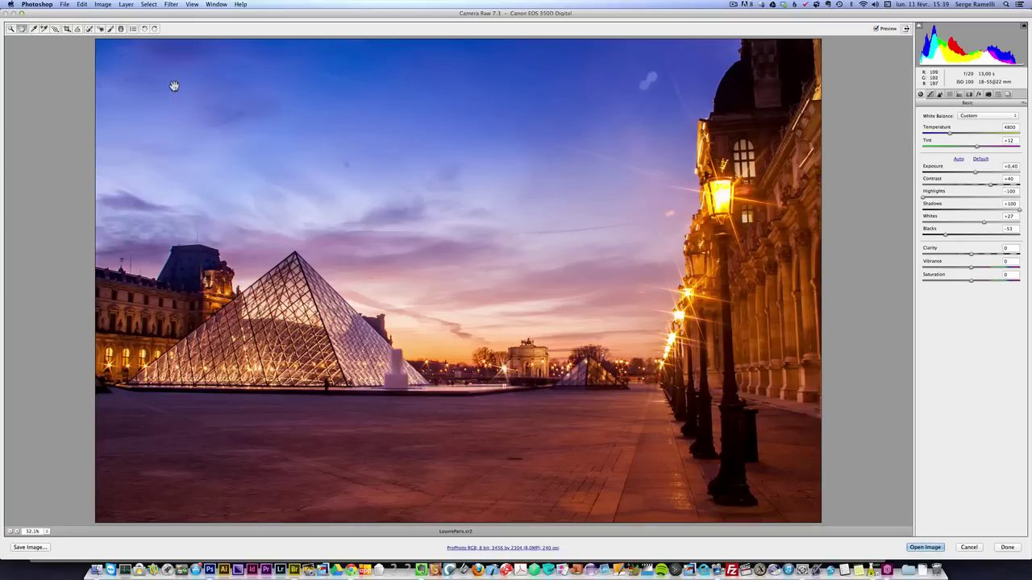
Heal two spots in the sky with Spot Removal, radius 6 above the pyramid and radius 12 nearer the street lamps
{"action": "left_click", "coordinate": [89, 29]}
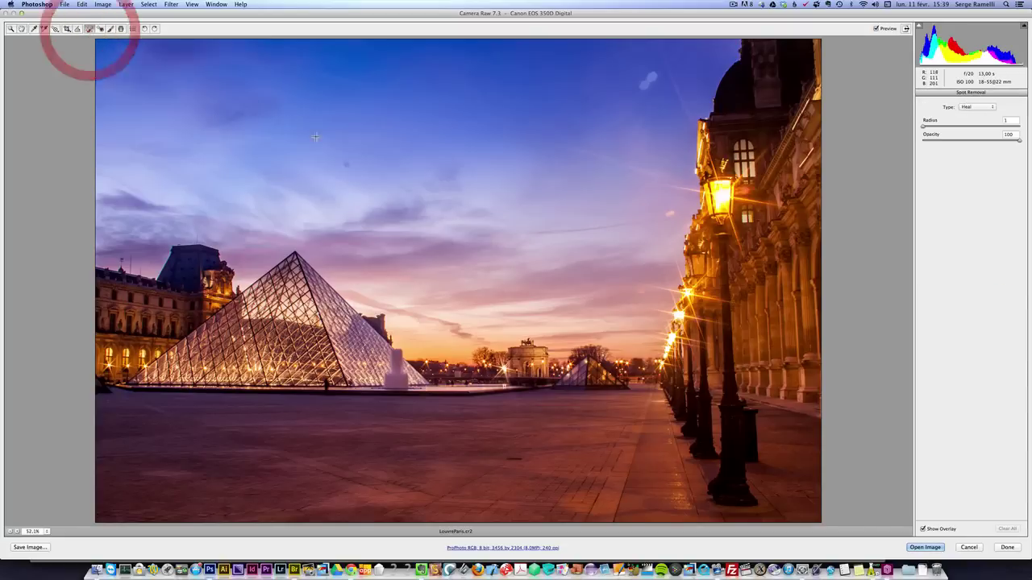
{"action": "left_click_drag", "start_coordinate": [924, 127], "coordinate": [927, 127]}
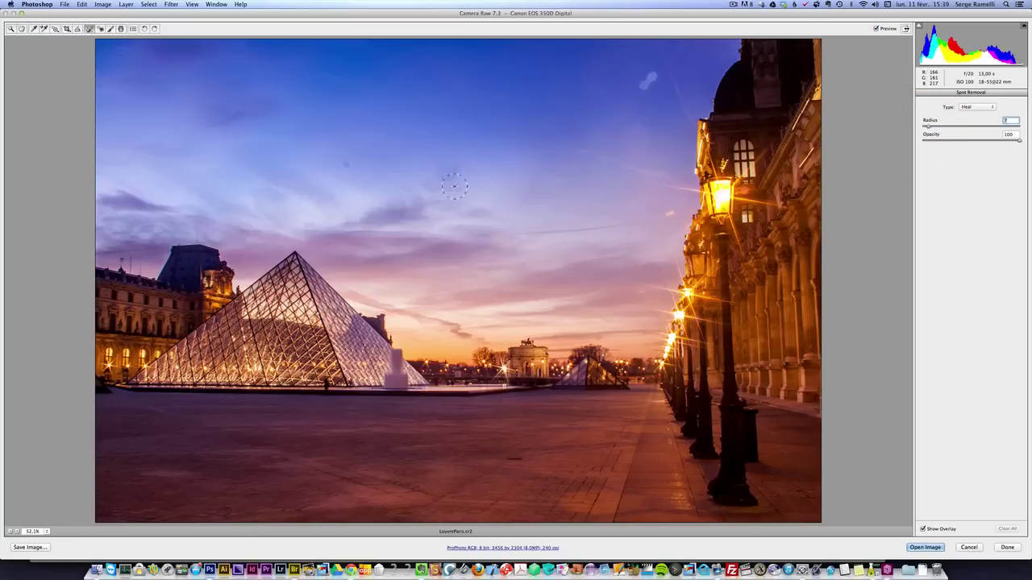
{"action": "left_click", "coordinate": [345, 164]}
{"action": "left_click_drag", "start_coordinate": [929, 127], "coordinate": [926, 127]}
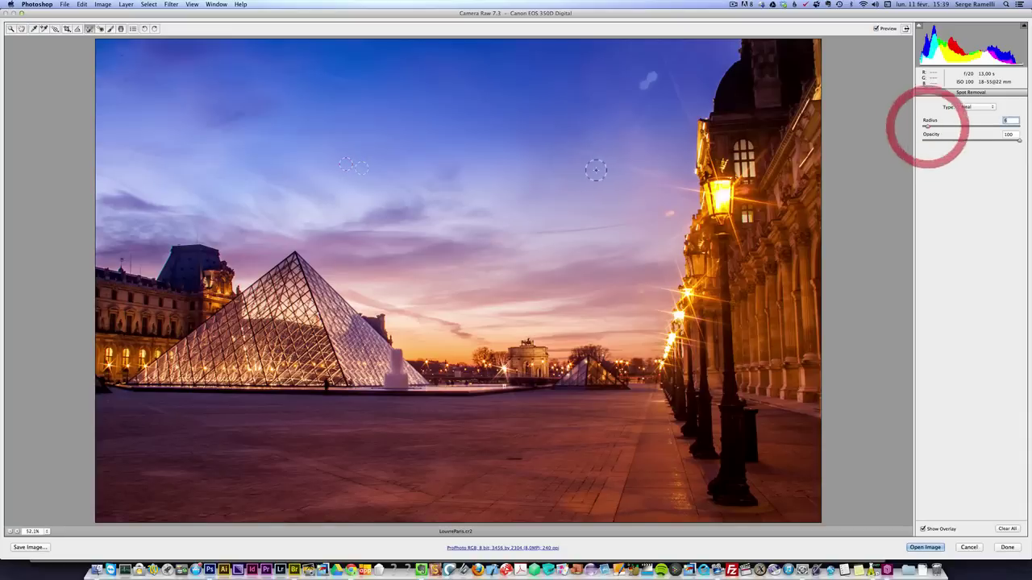
{"action": "left_click", "coordinate": [565, 162]}
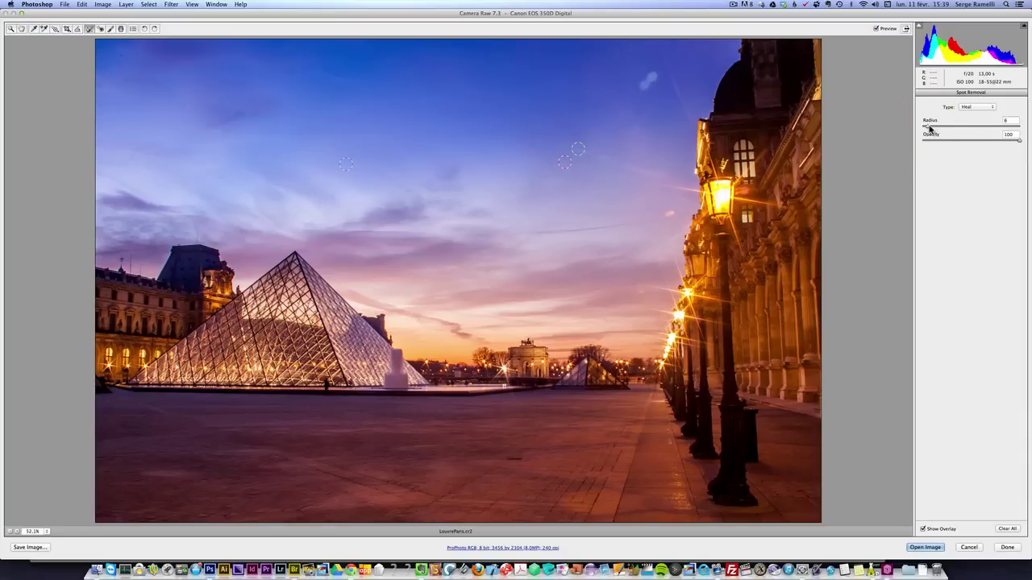
{"action": "left_click_drag", "start_coordinate": [929, 129], "coordinate": [933, 127]}
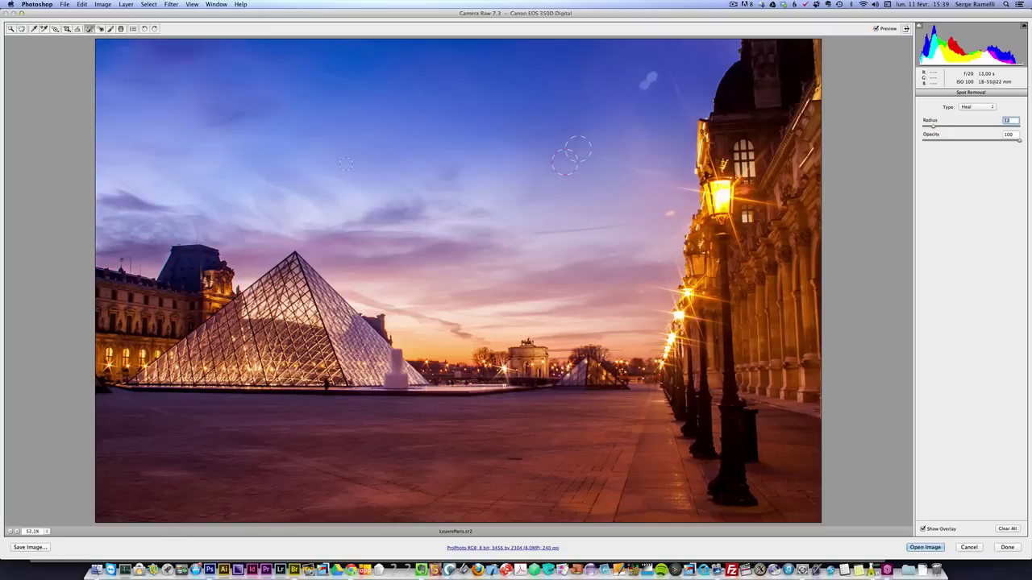
Heal three more sky spots: beside the dome, near the large street lamp, and lower by the distant lamps using radius 6
{"action": "left_click", "coordinate": [646, 82]}
{"action": "left_click_drag", "start_coordinate": [934, 127], "coordinate": [928, 127]}
{"action": "left_click", "coordinate": [670, 214]}
{"action": "left_click_drag", "start_coordinate": [929, 127], "coordinate": [927, 127]}
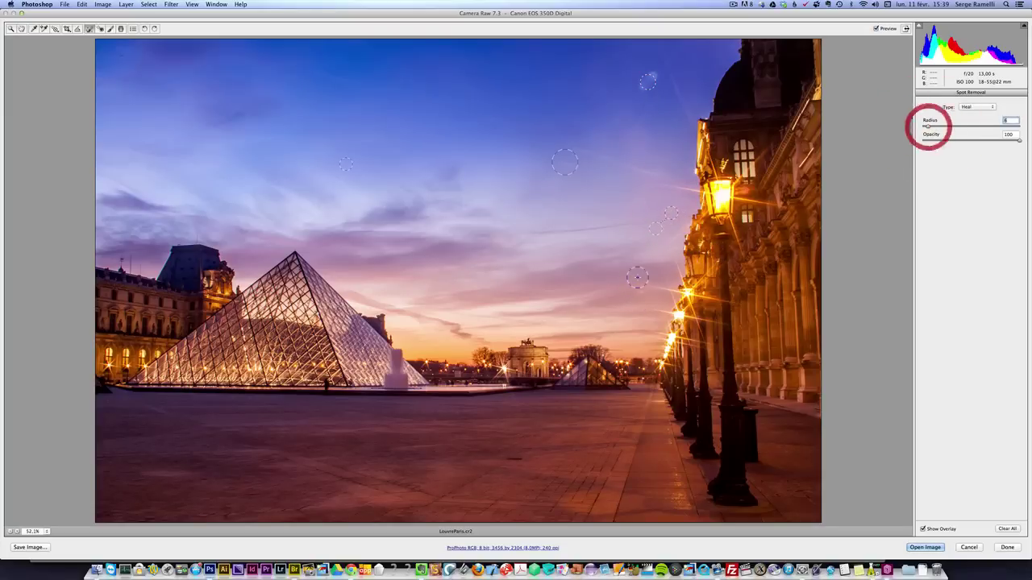
{"action": "left_click", "coordinate": [642, 292]}
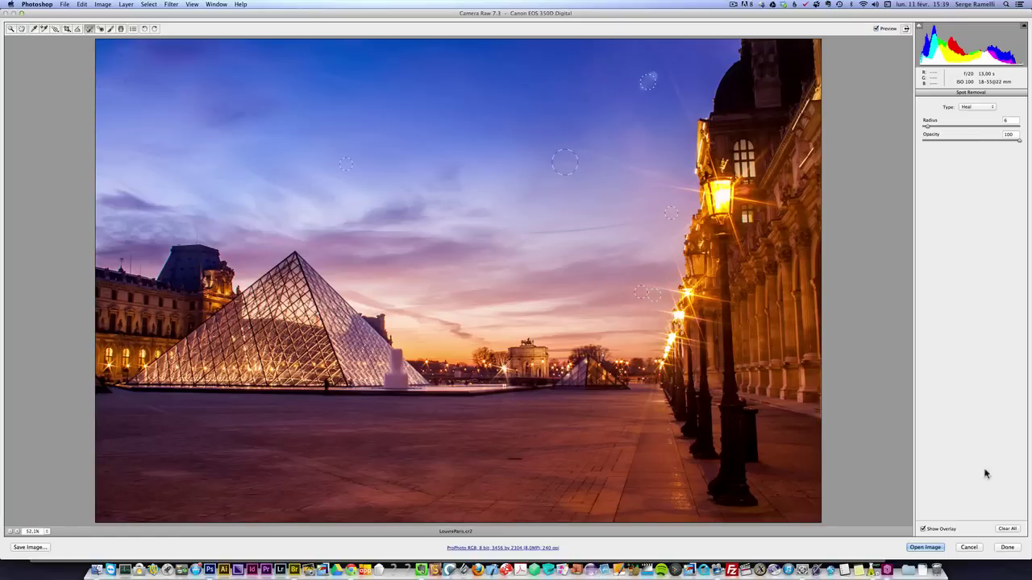
Save the raw adjustments without opening the photo, switch to Adobe Bridge and reopen LouvreParis.cr2 in Camera Raw
{"action": "left_click", "coordinate": [1008, 548]}
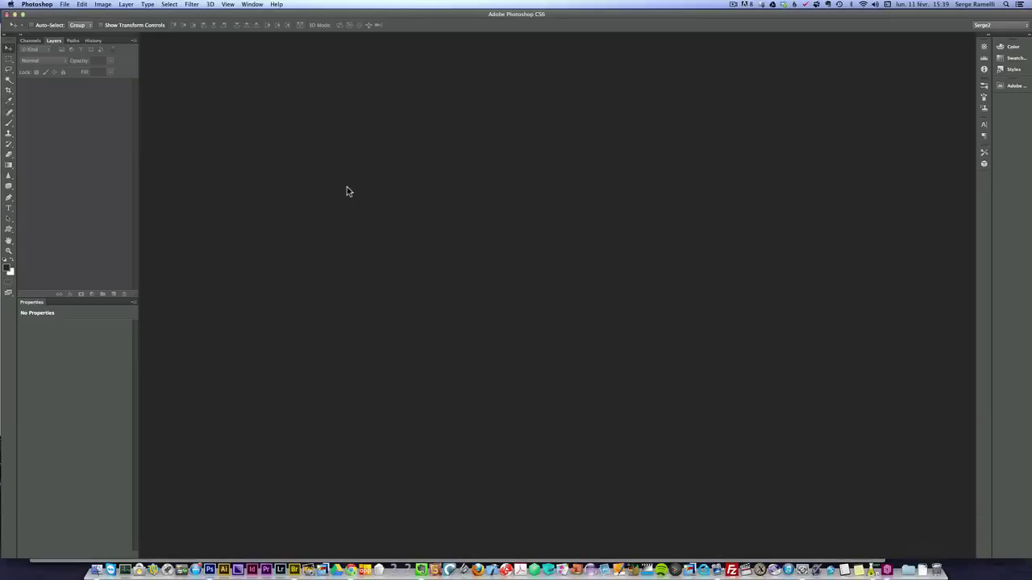
{"action": "key", "text": "super+Tab"}
{"action": "key", "text": "super+Tab"}
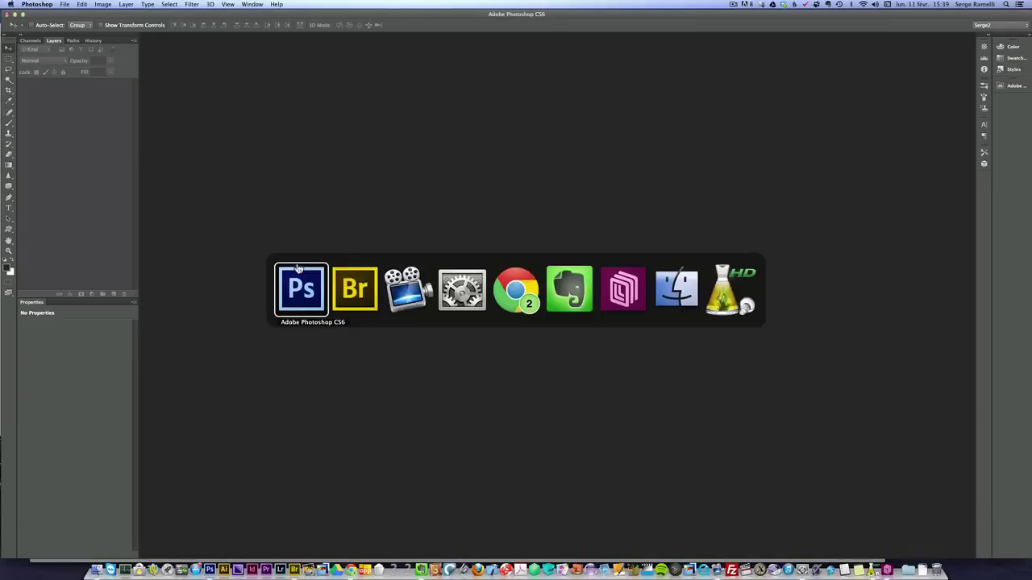
{"action": "left_click", "coordinate": [347, 295]}
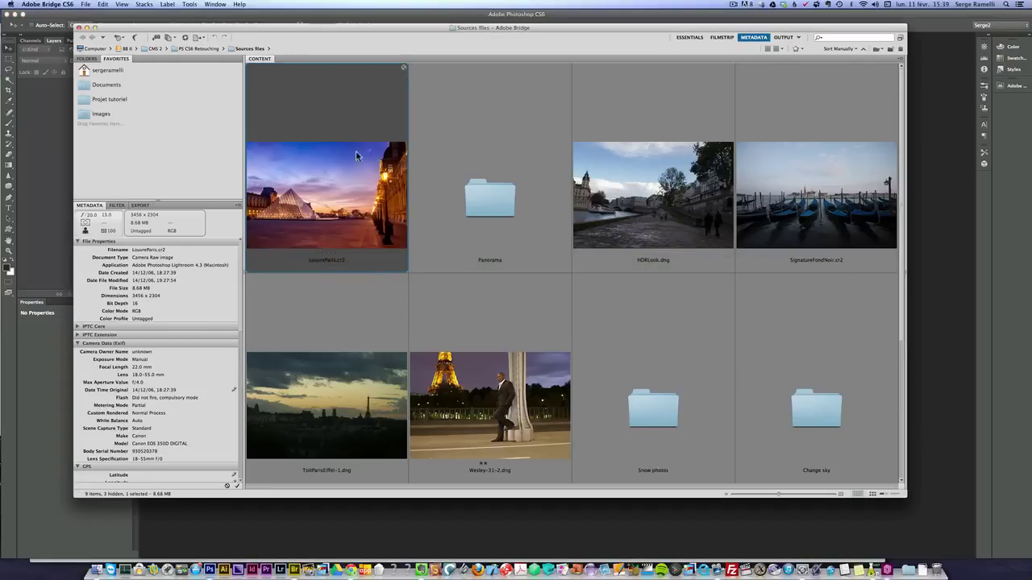
{"action": "double_click", "coordinate": [318, 188]}
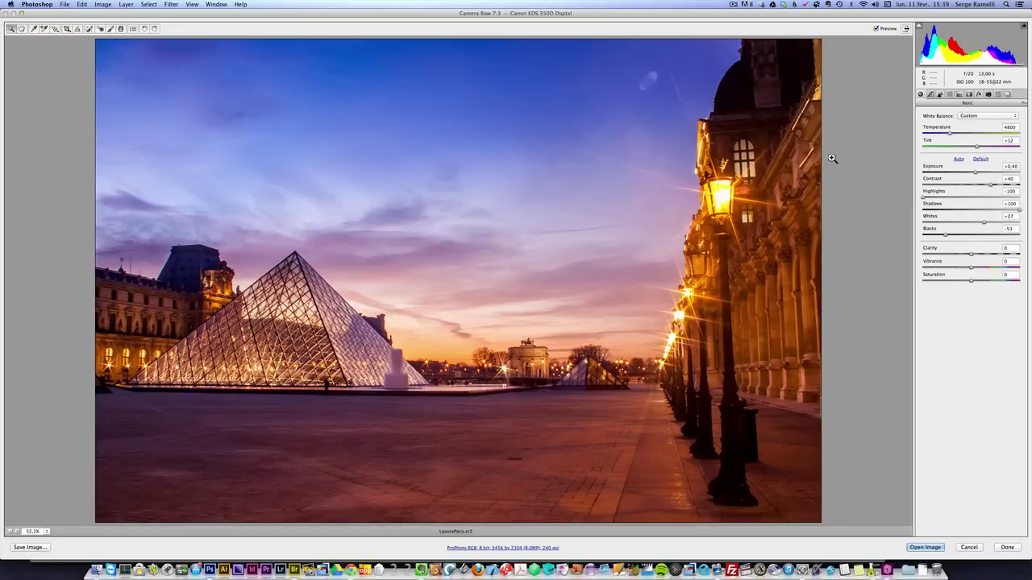
Enlarge the existing Spot Removal circle beside the dome to radius 13 so it covers the whole flare
{"action": "left_click", "coordinate": [22, 29]}
{"action": "left_click", "coordinate": [90, 29]}
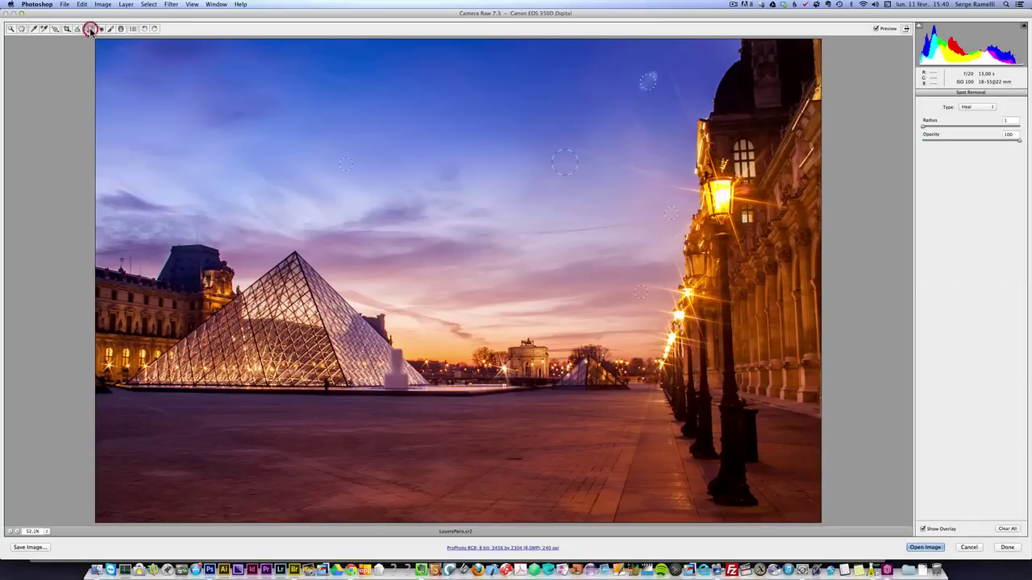
{"action": "left_click", "coordinate": [654, 86]}
{"action": "mouse_move", "coordinate": [653, 85]}
{"action": "left_mouse_down"}
{"action": "mouse_move", "coordinate": [652, 76]}
{"action": "mouse_move", "coordinate": [662, 82]}
{"action": "left_mouse_up"}
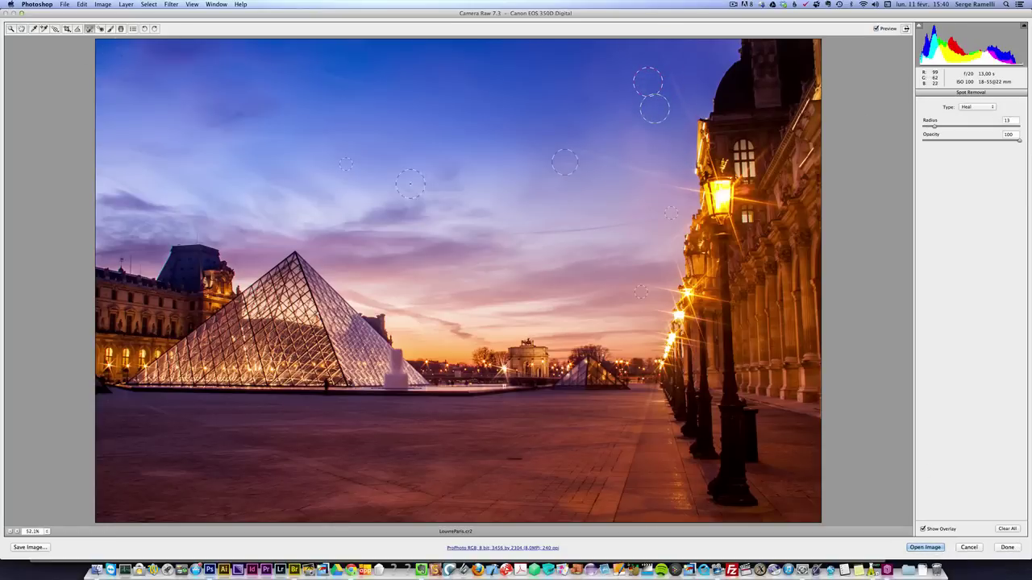
{"action": "left_click", "coordinate": [22, 29]}
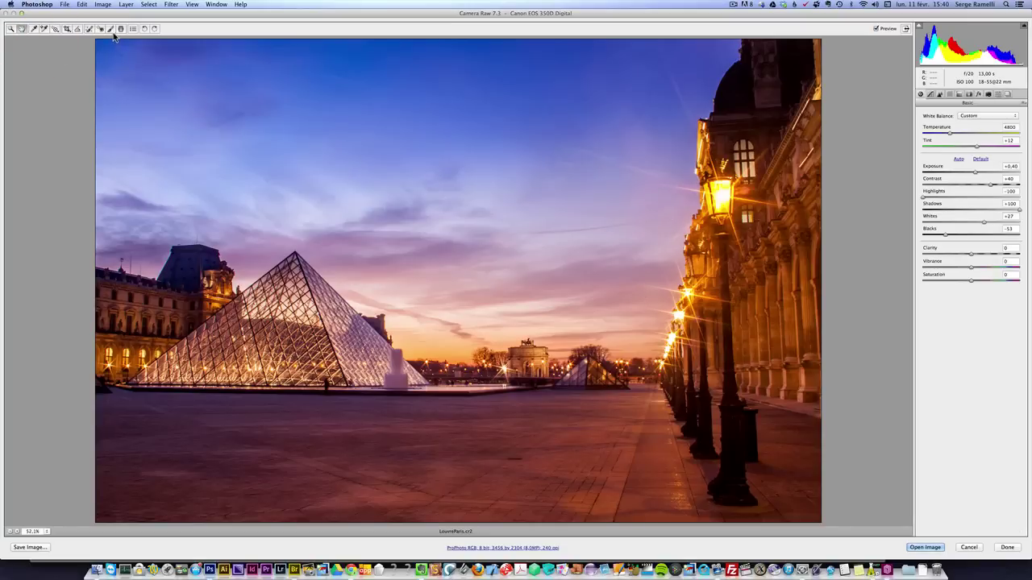
Heal two small spots in the sky above the palace on the pyramid side with Spot Removal at radius 5
{"action": "left_click", "coordinate": [89, 29]}
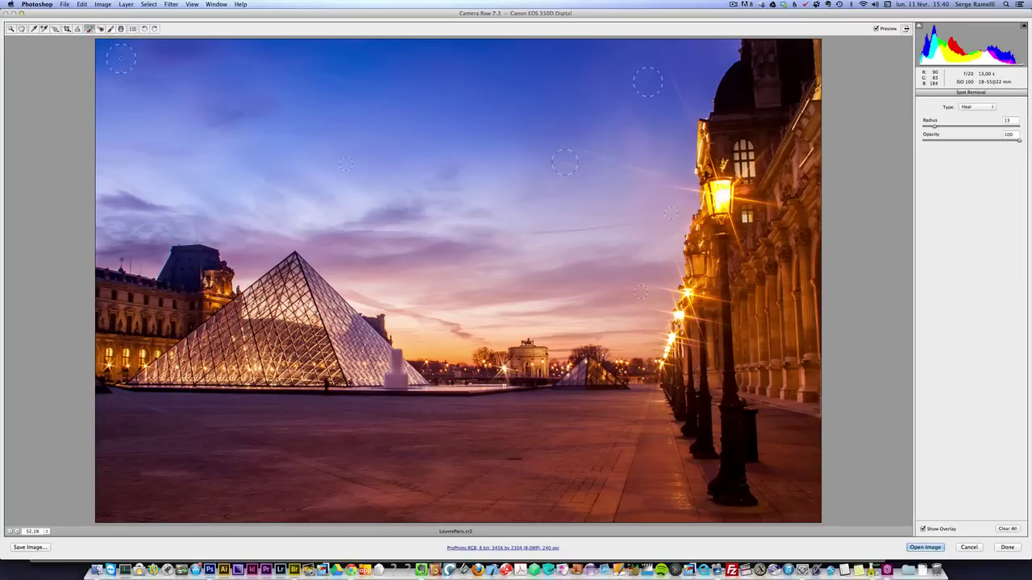
{"action": "left_click_drag", "start_coordinate": [935, 126], "coordinate": [927, 126]}
{"action": "left_click", "coordinate": [122, 57]}
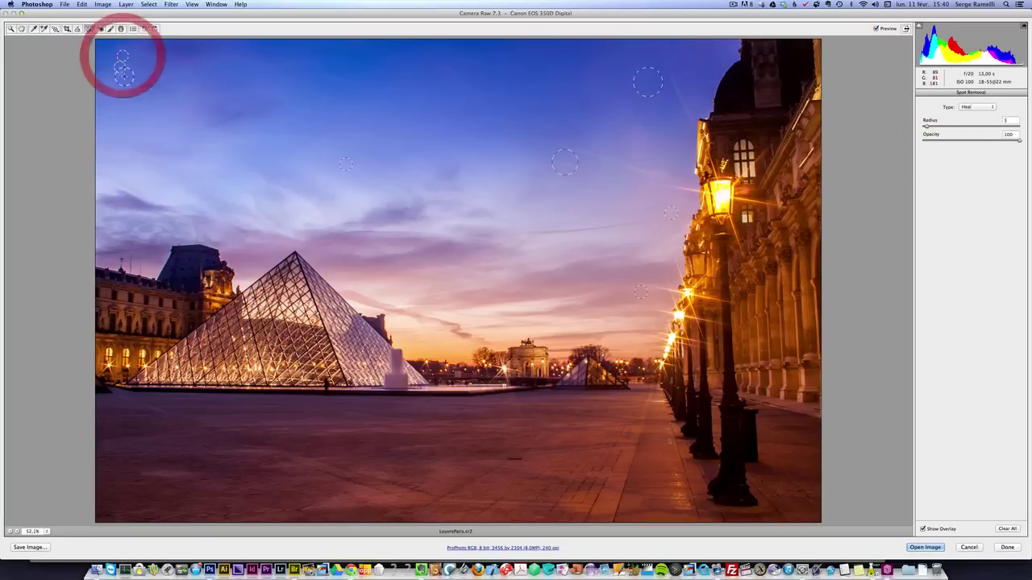
{"action": "left_click", "coordinate": [131, 156]}
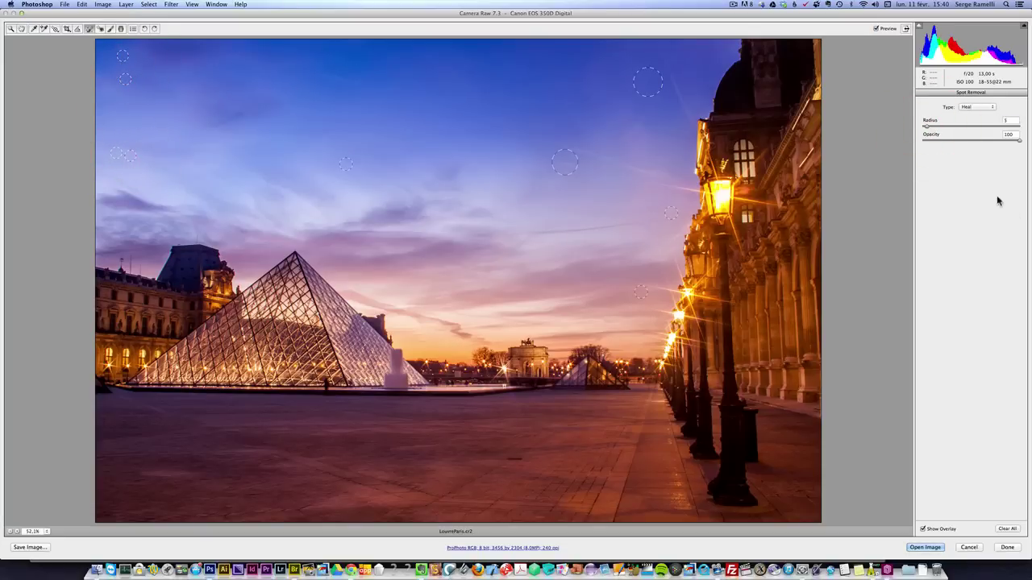
{"action": "left_click", "coordinate": [22, 29]}
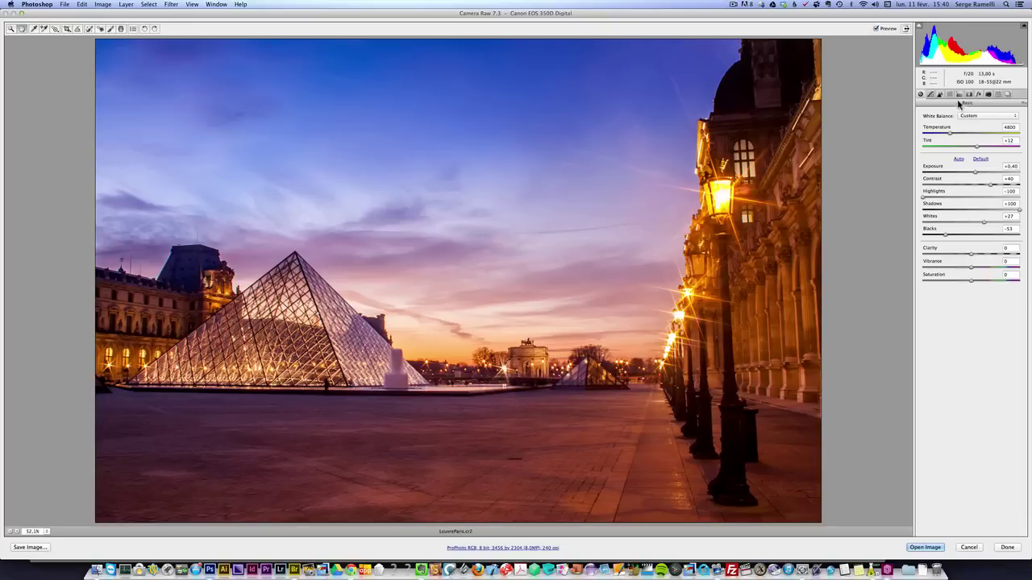
Compare the photo before and after the adjustments made so far
{"action": "left_click", "coordinate": [877, 30]}
{"action": "left_click", "coordinate": [877, 30]}
{"action": "left_click", "coordinate": [877, 29]}
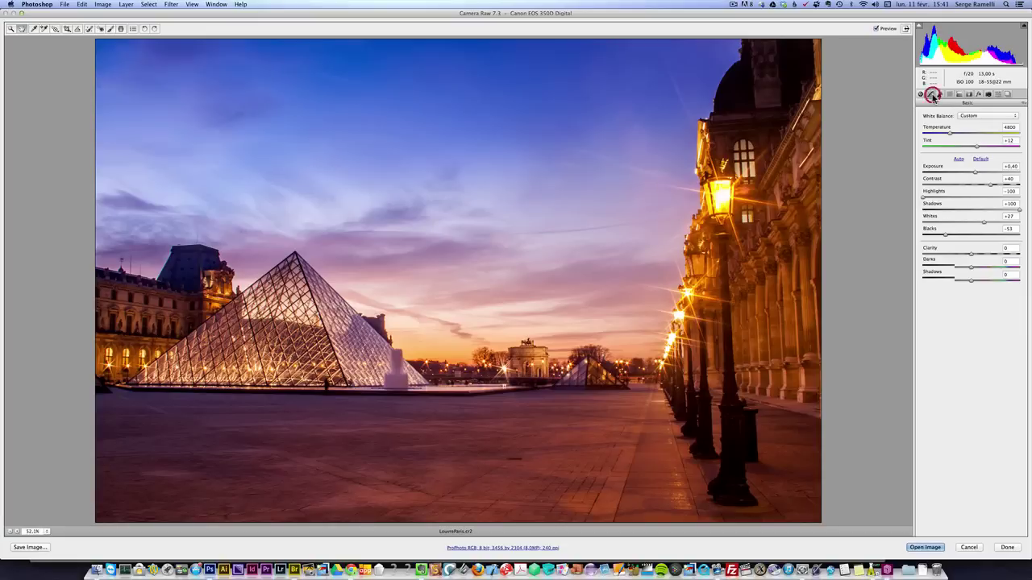
Set Darks to +14 in the parametric Tone Curve, trying Shadows at +13 and returning it to 0
{"action": "left_click", "coordinate": [950, 95]}
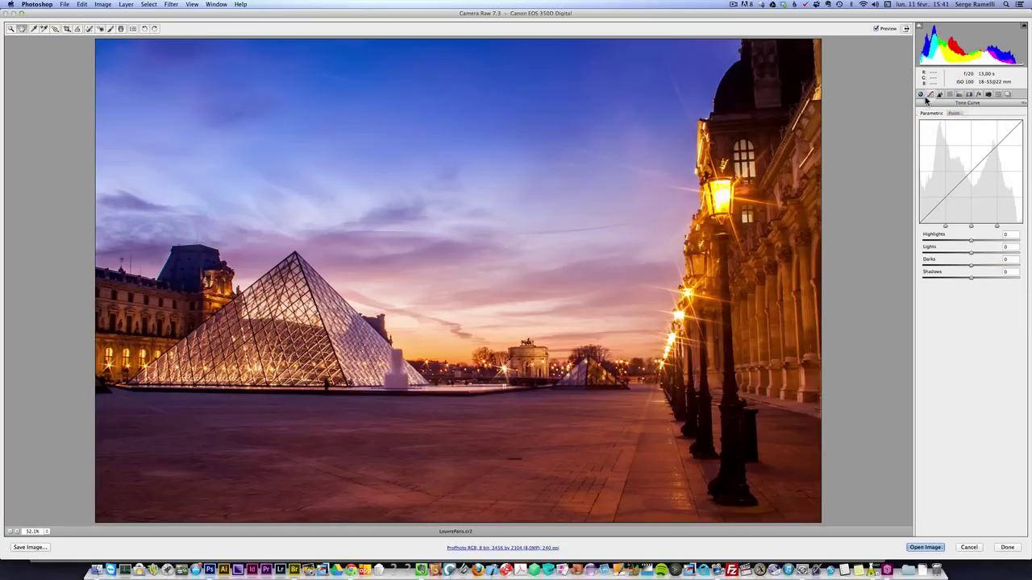
{"action": "left_click", "coordinate": [920, 95]}
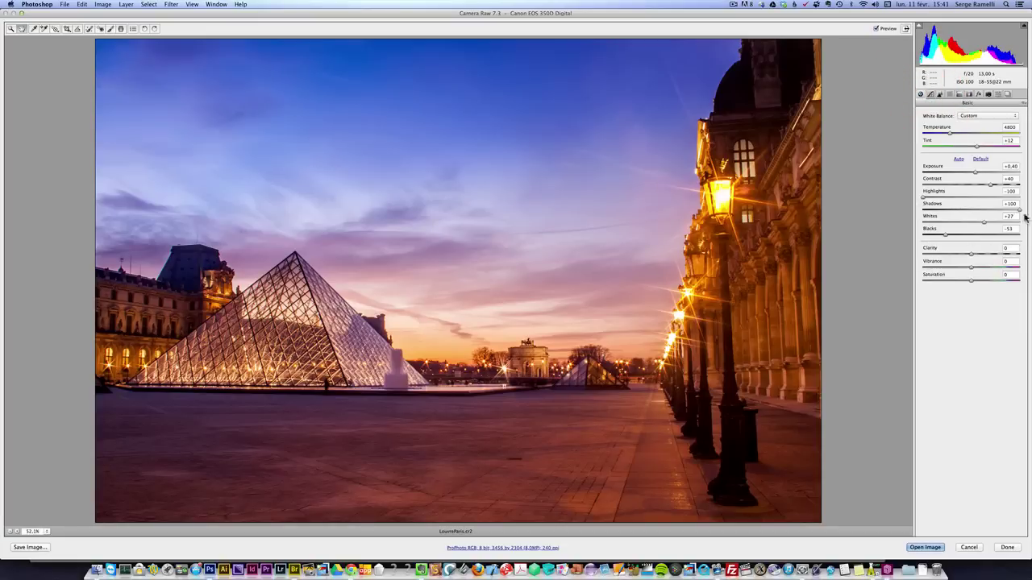
{"action": "left_click", "coordinate": [931, 95]}
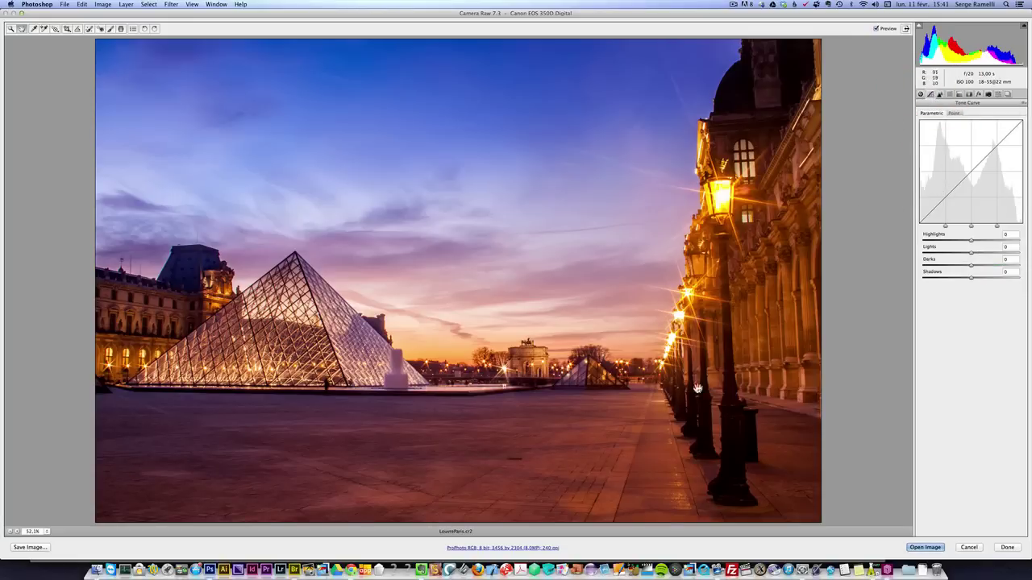
{"action": "left_click", "coordinate": [982, 267]}
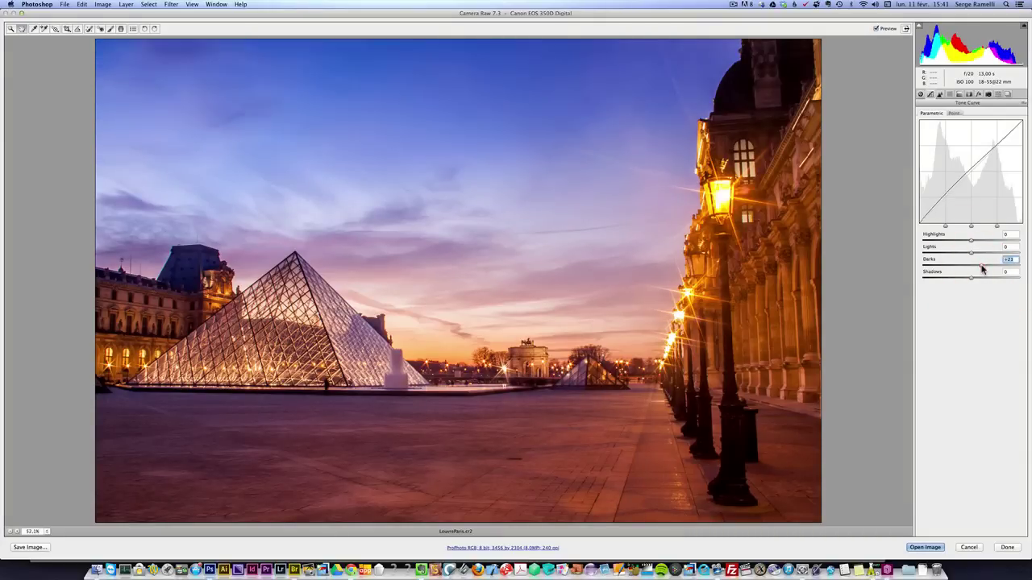
{"action": "left_click_drag", "start_coordinate": [982, 269], "coordinate": [980, 268]}
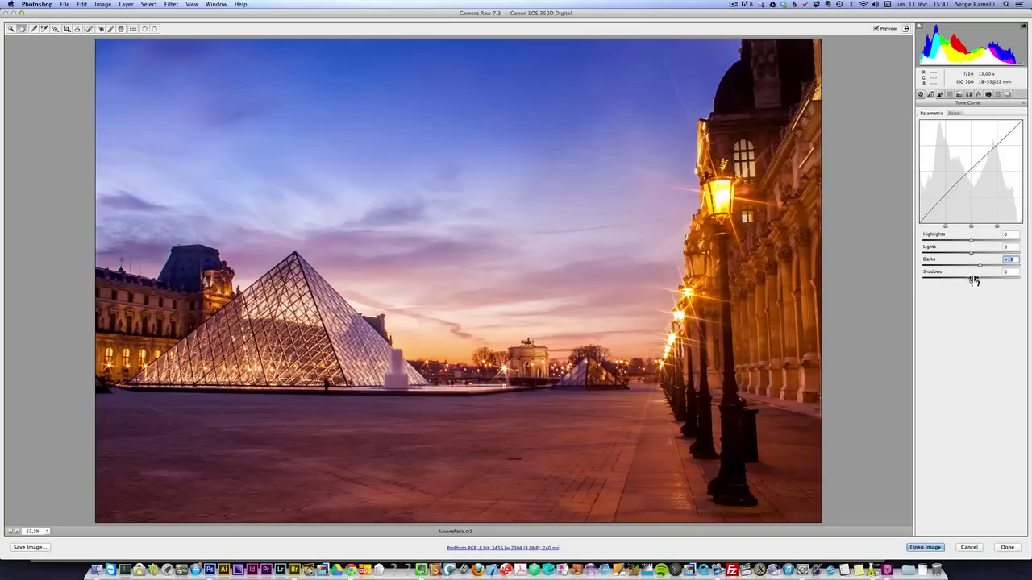
{"action": "left_click", "coordinate": [977, 278]}
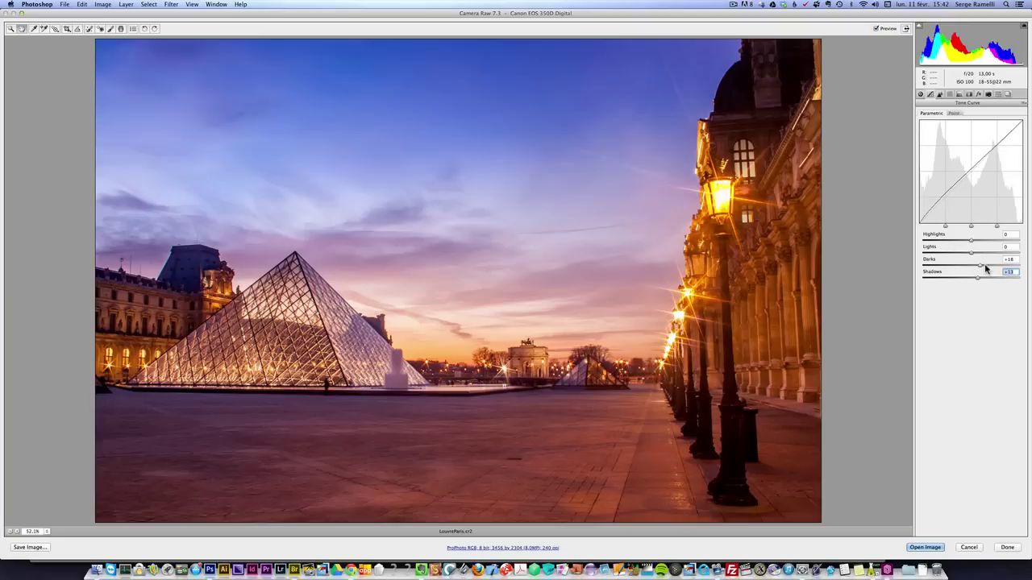
{"action": "left_click_drag", "start_coordinate": [978, 280], "coordinate": [976, 266]}
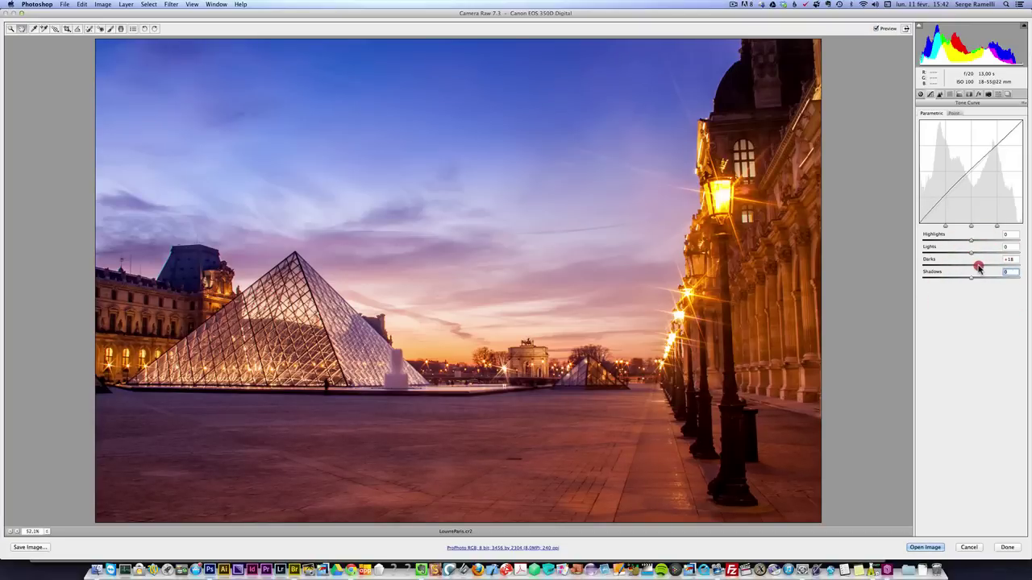
{"action": "double_click", "coordinate": [977, 276]}
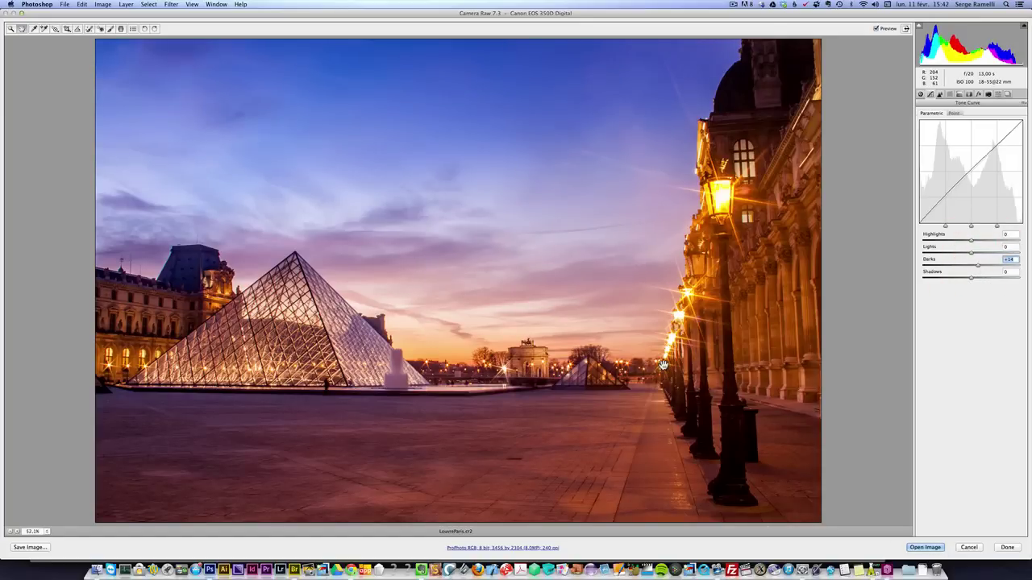
Set the Noise Reduction Luminance to 22 and Color to 45, judging the pyramid and square at 100%
{"action": "left_click", "coordinate": [940, 94]}
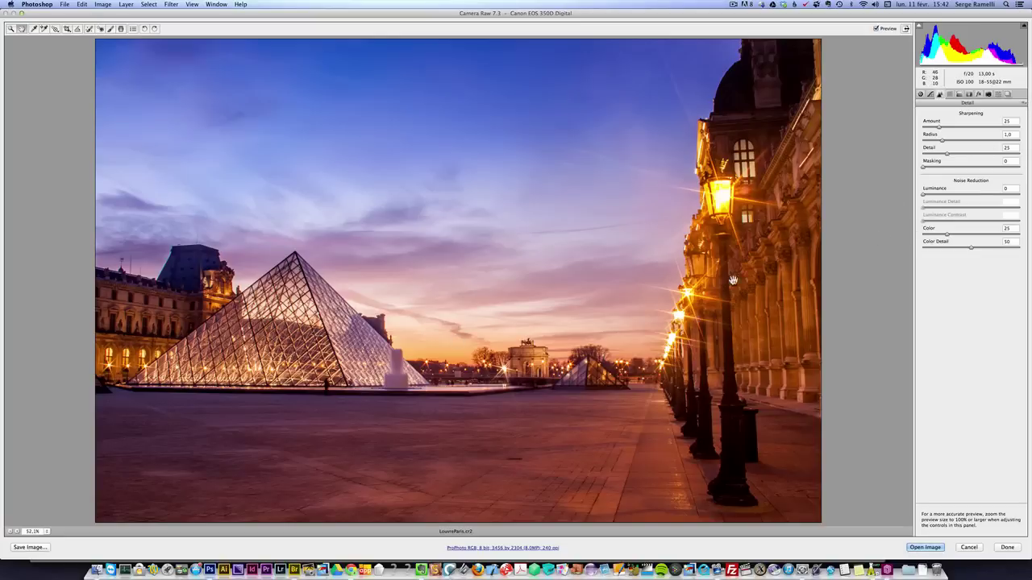
{"action": "left_click", "coordinate": [46, 532]}
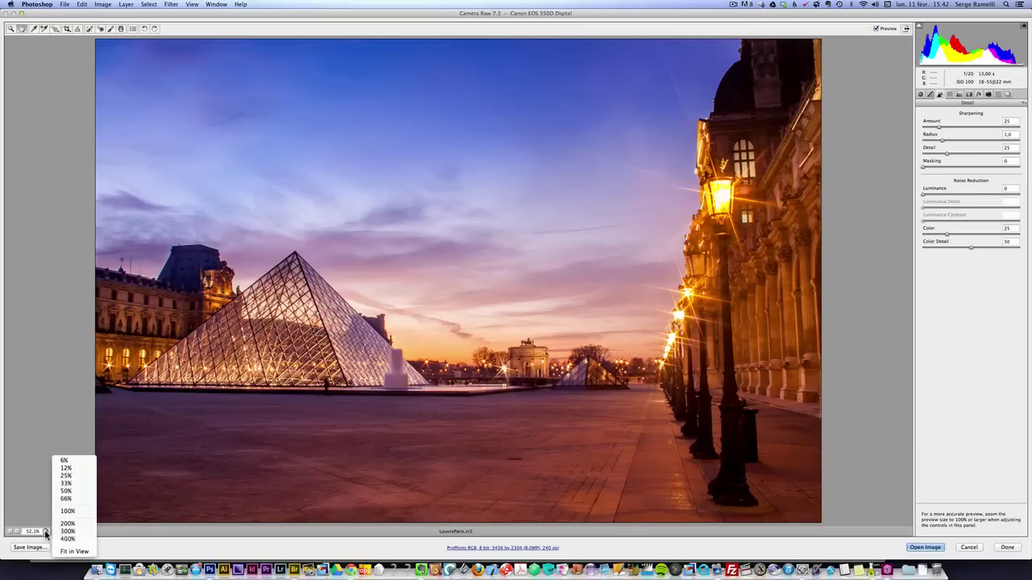
{"action": "left_click", "coordinate": [68, 513]}
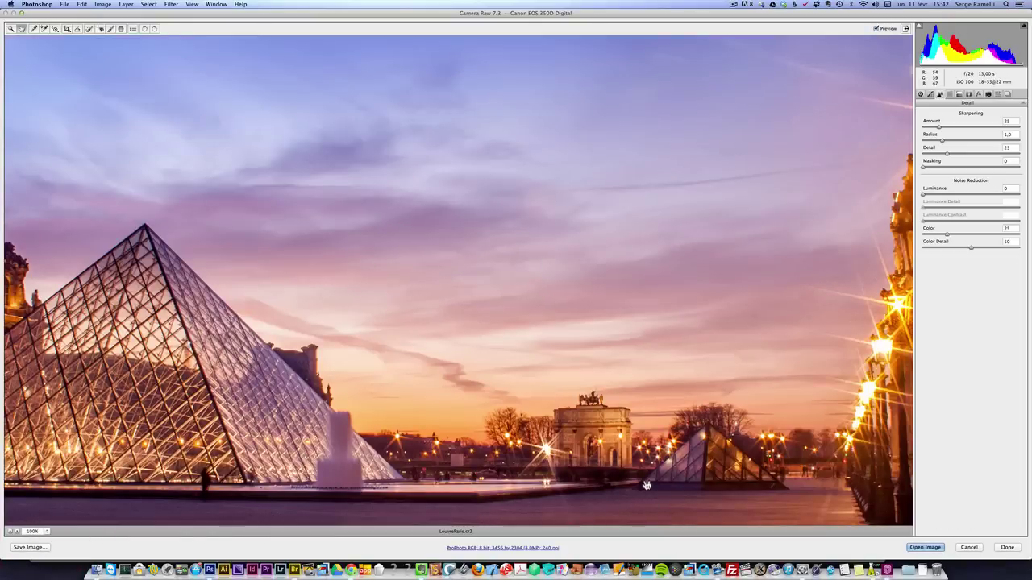
{"action": "left_click_drag", "start_coordinate": [675, 359], "coordinate": [618, 295]}
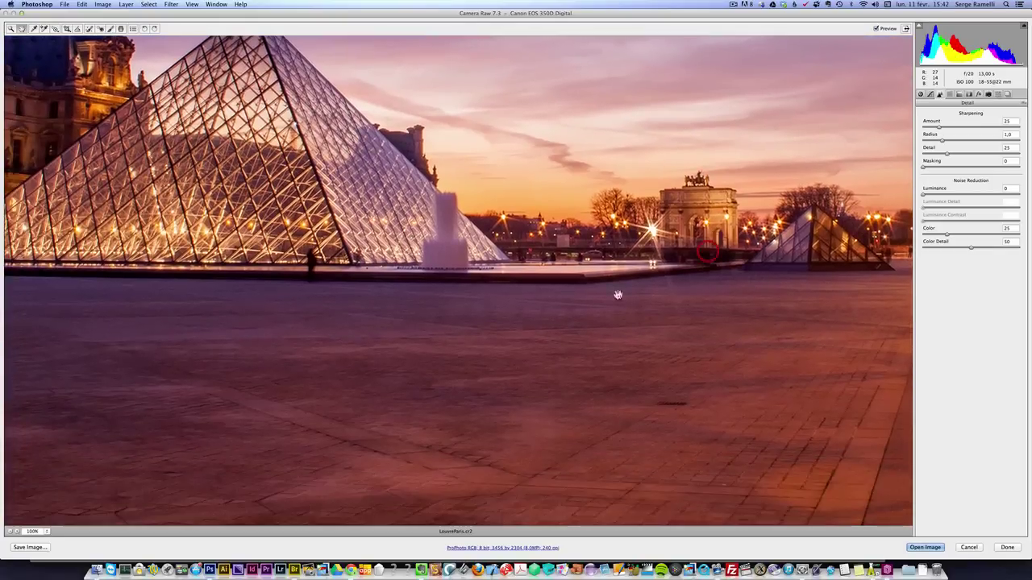
{"action": "left_click_drag", "start_coordinate": [382, 374], "coordinate": [663, 363]}
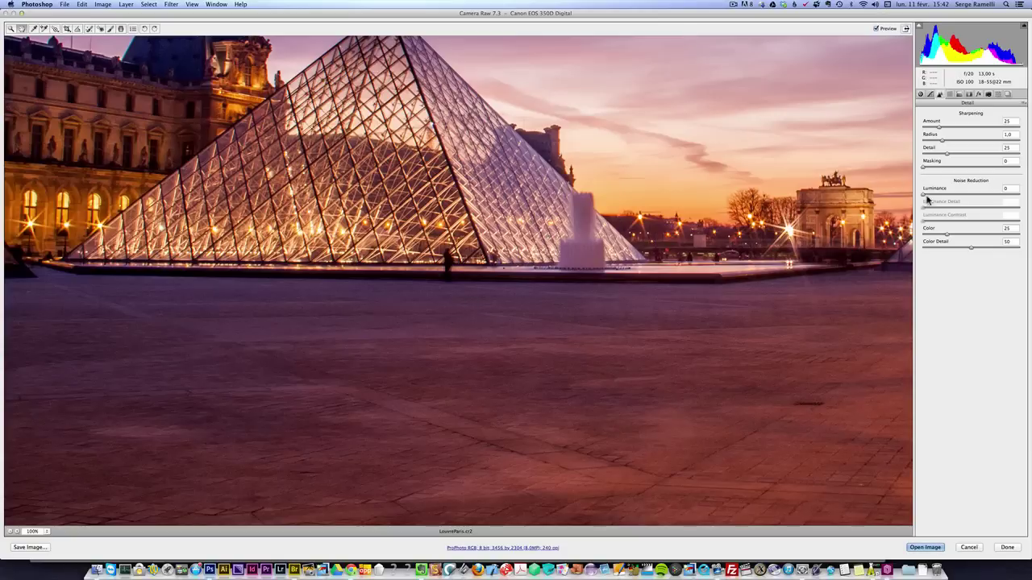
{"action": "left_click_drag", "start_coordinate": [924, 196], "coordinate": [945, 199]}
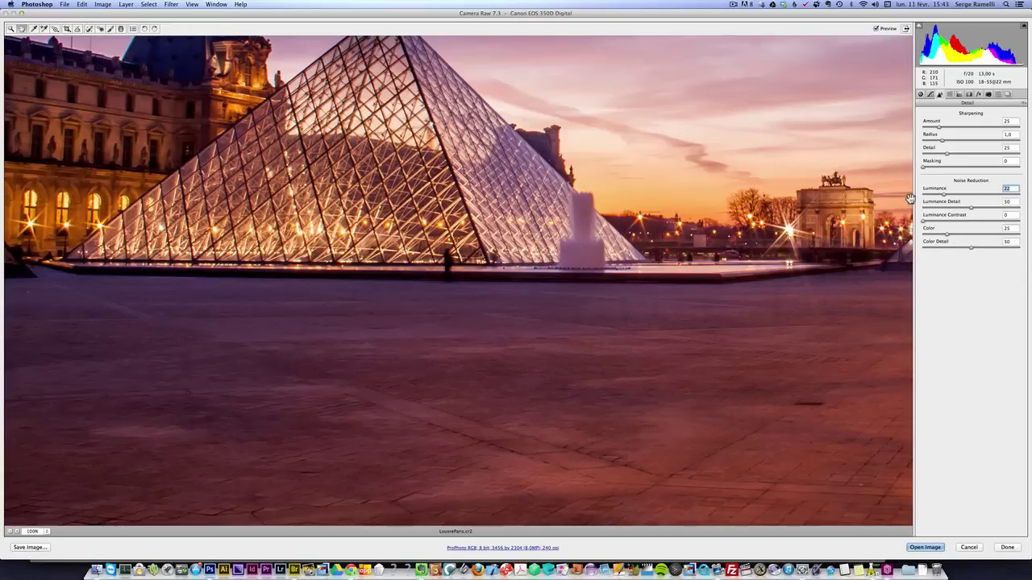
{"action": "left_click", "coordinate": [970, 235]}
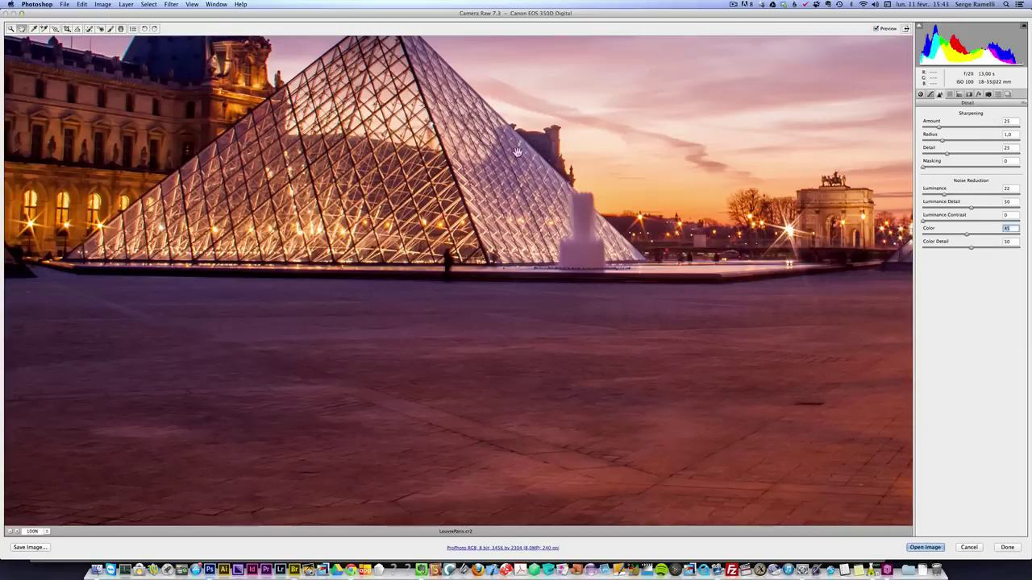
Set the Sharpening Amount to 78 and check the pyramid at full size
{"action": "left_click", "coordinate": [982, 130]}
{"action": "left_click", "coordinate": [975, 130]}
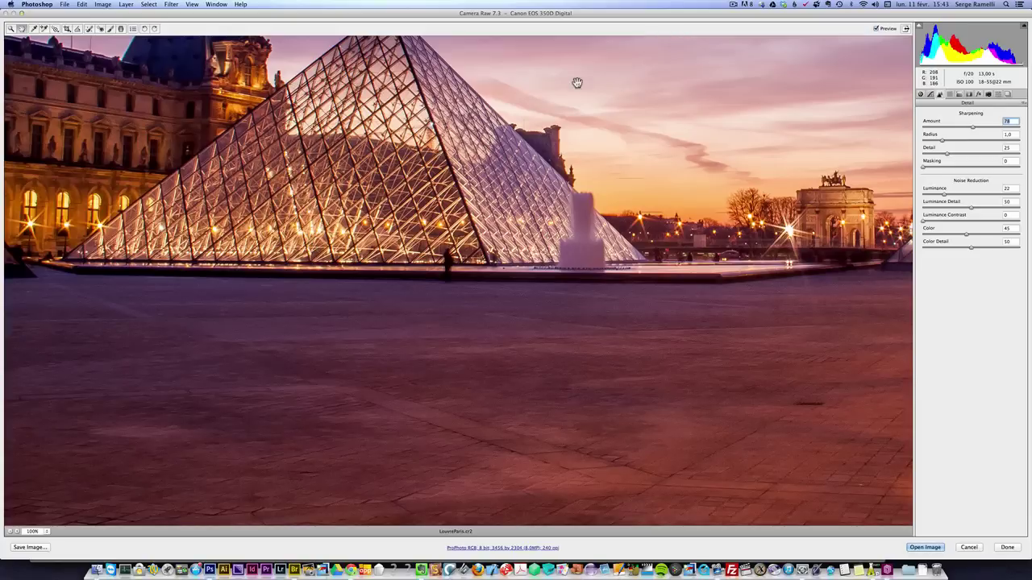
{"action": "left_click", "coordinate": [703, 284]}
{"action": "left_click_drag", "start_coordinate": [703, 284], "coordinate": [696, 310]}
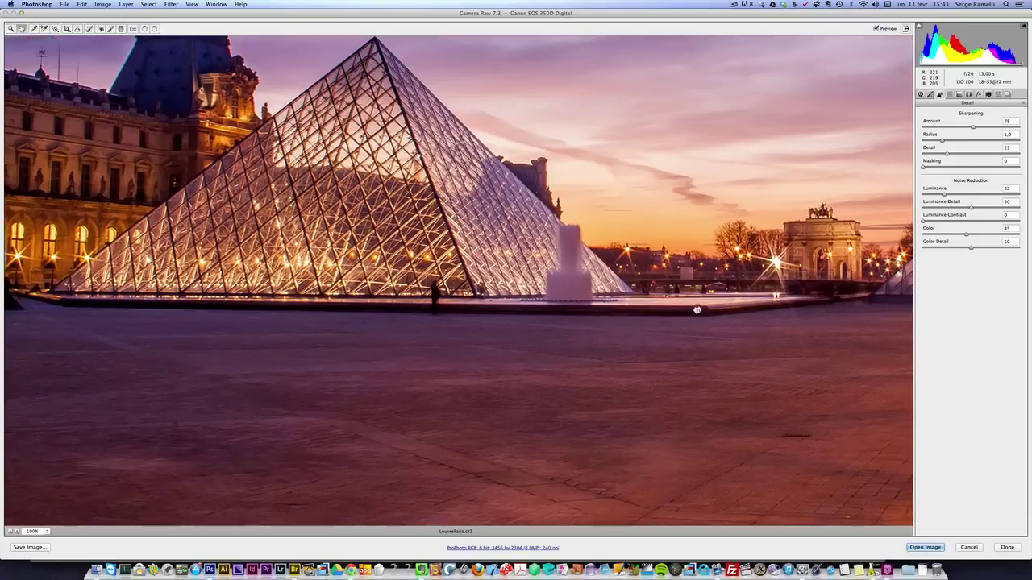
Raise the Sharpening Masking to 71 with the black-and-white mask preview so mainly the building edges are sharpened
{"action": "scroll", "coordinate": [555, 105], "scroll_direction": "up", "scroll_amount": 5}
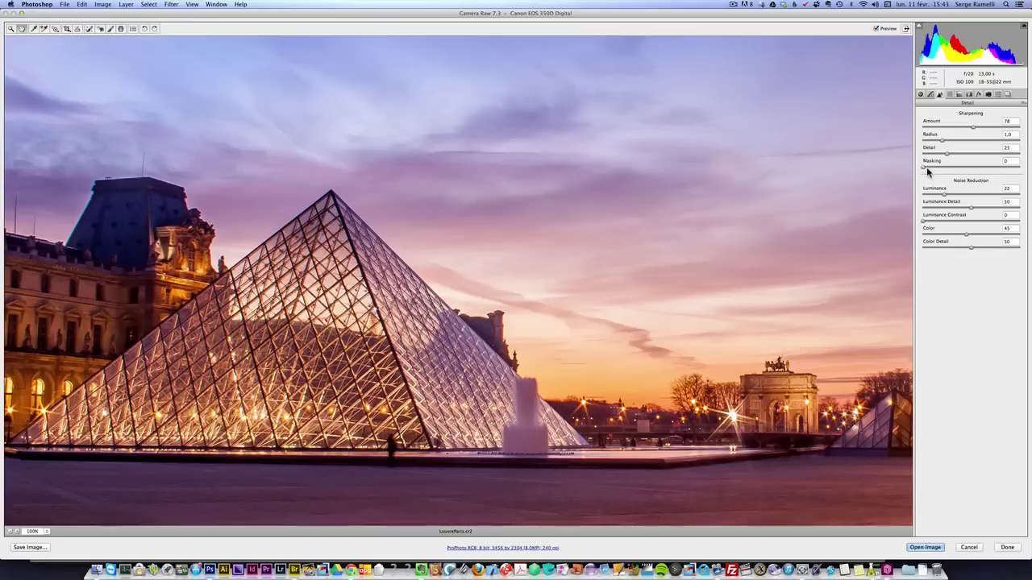
{"action": "key", "text": "alt"}
{"action": "left_click_drag", "start_coordinate": [924, 171], "coordinate": [927, 169]}
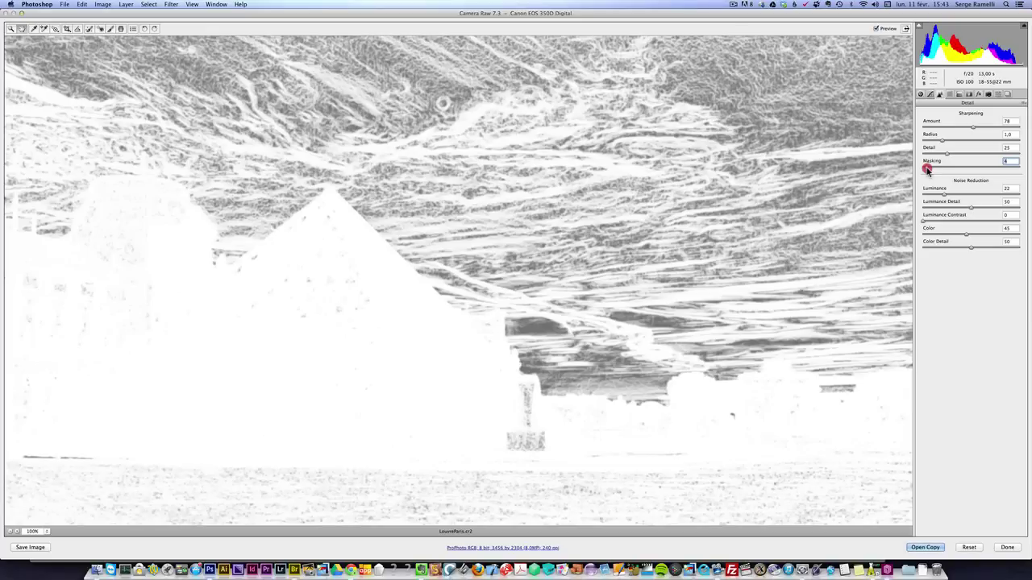
{"action": "left_click_drag", "start_coordinate": [927, 169], "coordinate": [944, 169]}
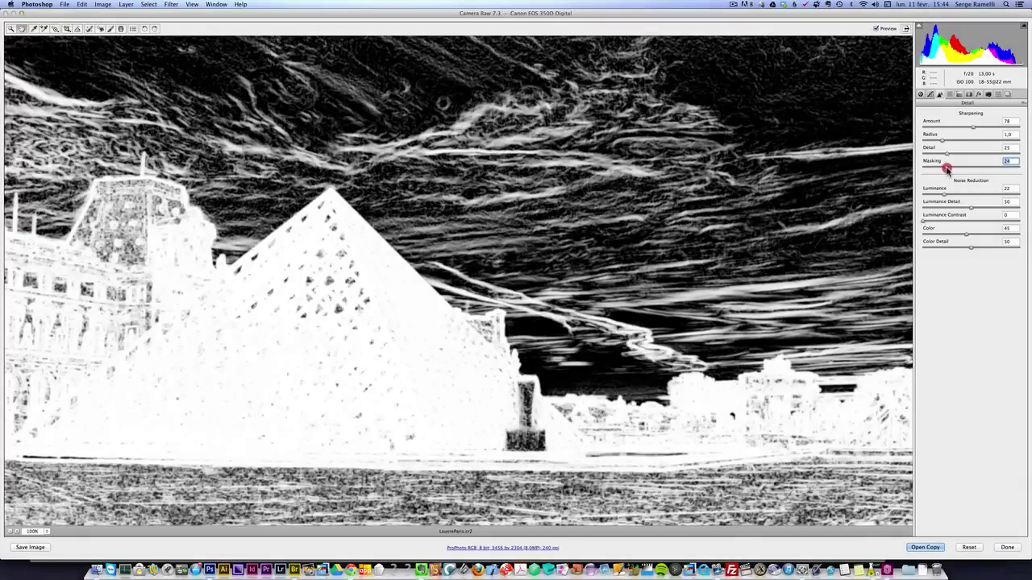
{"action": "left_click_drag", "start_coordinate": [948, 168], "coordinate": [990, 169]}
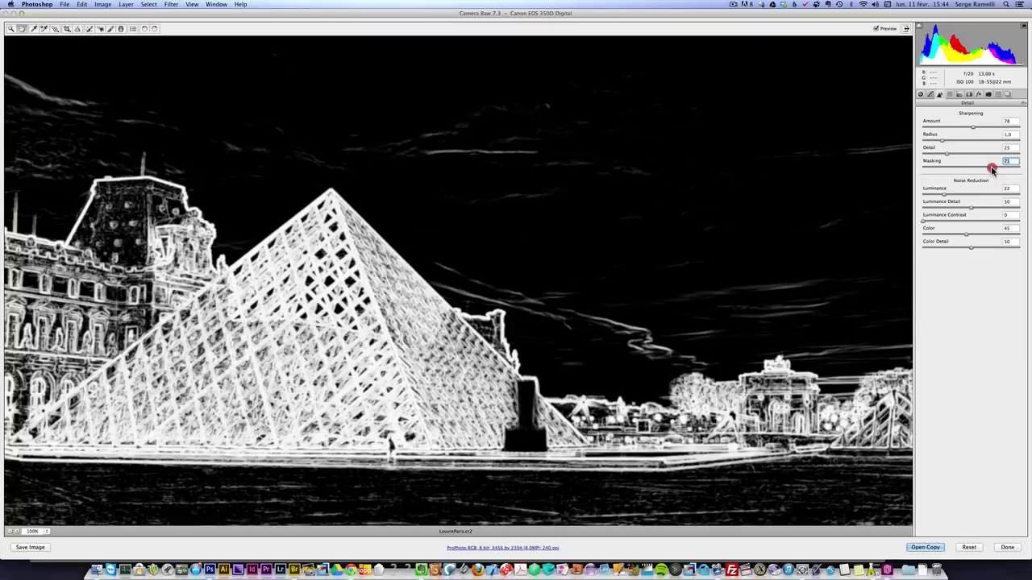
Finish the Sharpening Masking at 71 and check the sharpened pyramid at 100% before viewing the whole photo
{"action": "left_click_drag", "start_coordinate": [992, 169], "coordinate": [991, 169]}
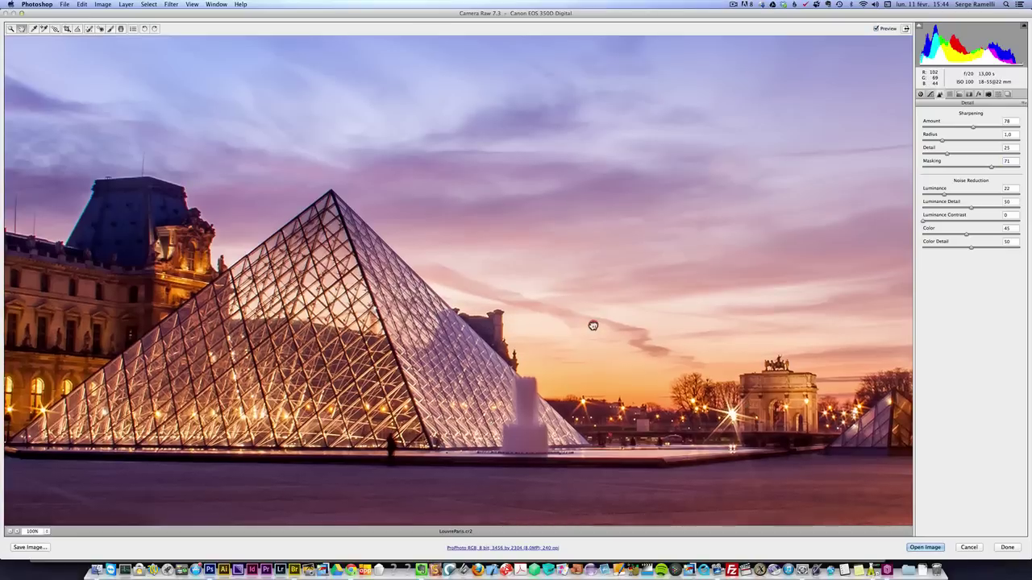
{"action": "key", "text": "Return"}
{"action": "left_click_drag", "start_coordinate": [594, 326], "coordinate": [441, 249]}
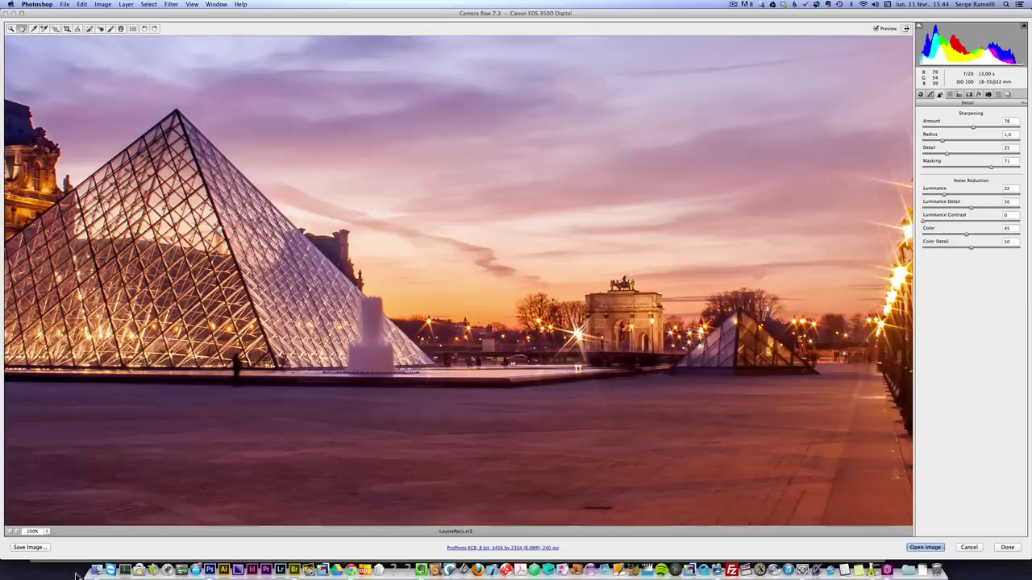
{"action": "left_click", "coordinate": [37, 535]}
{"action": "left_click", "coordinate": [74, 551]}
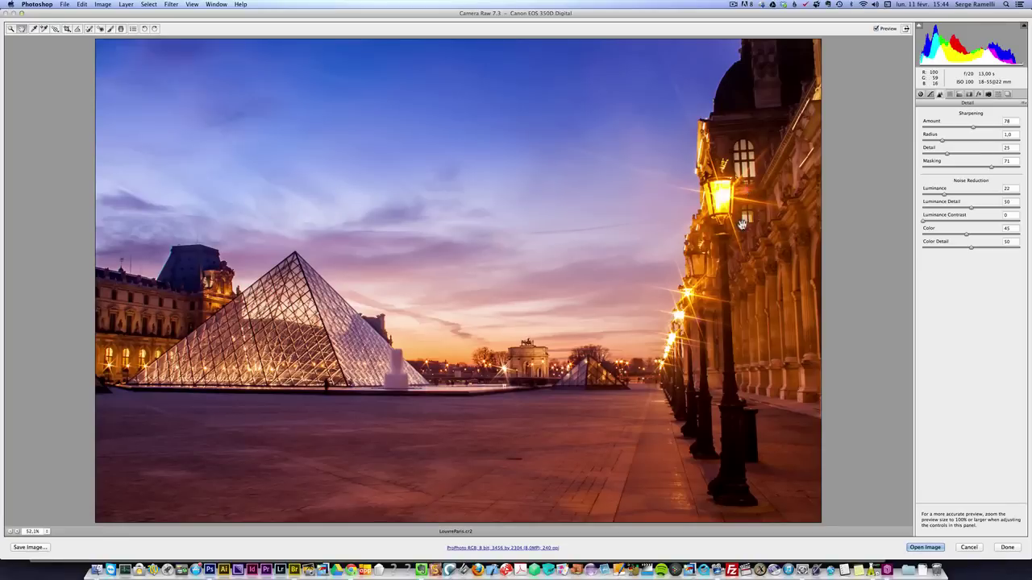
{"action": "left_click", "coordinate": [950, 94]}
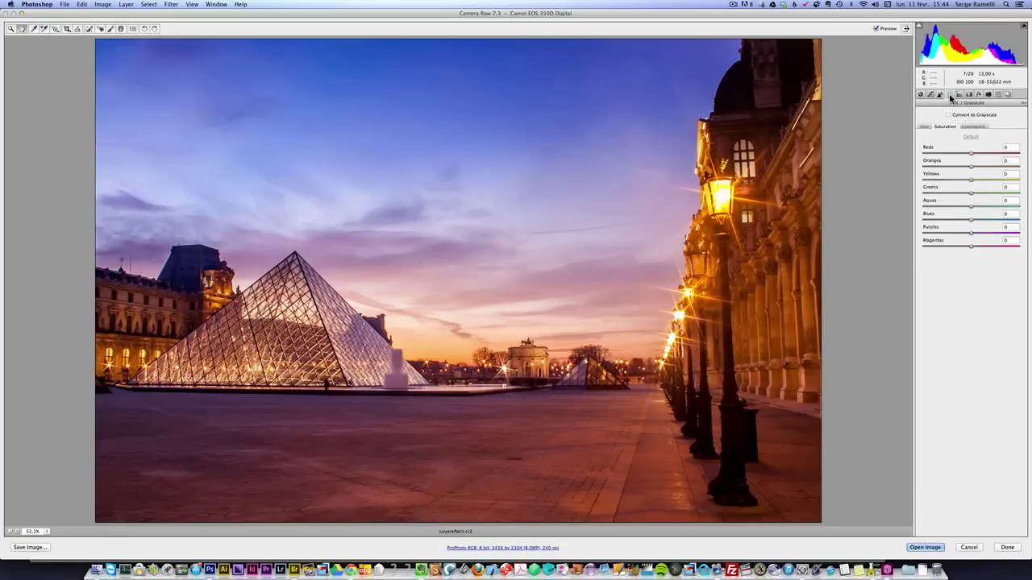
{"action": "left_click", "coordinate": [972, 128]}
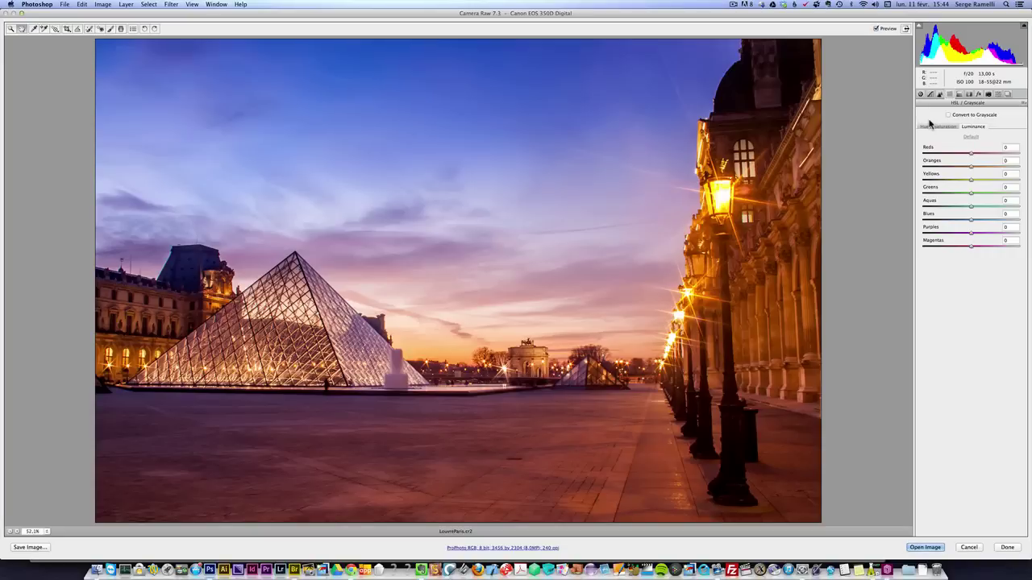
{"action": "left_click", "coordinate": [968, 95]}
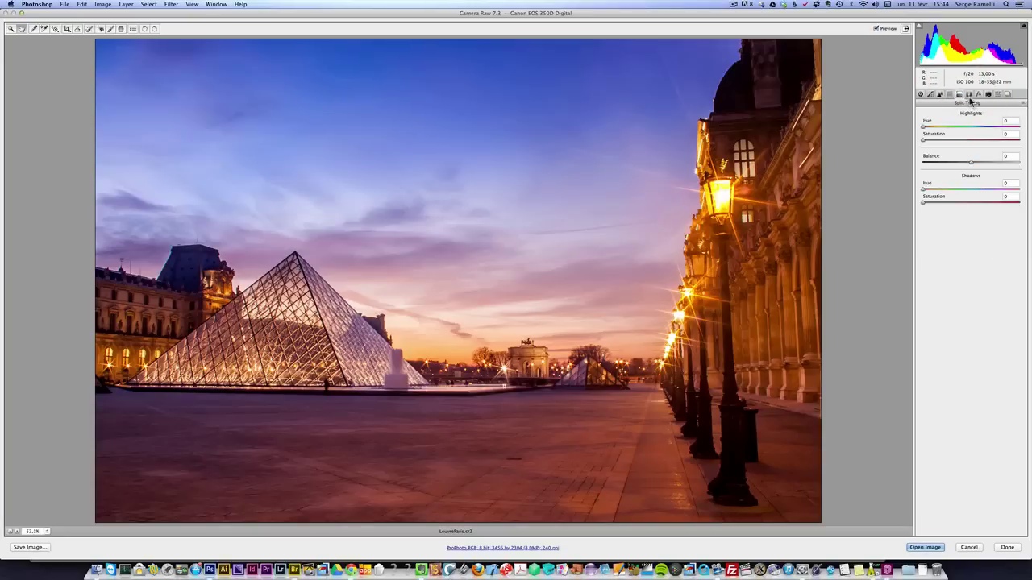
Enable the Lens Profile Corrections with the Default setup, comparing the photo with them off and on
{"action": "left_click", "coordinate": [970, 95]}
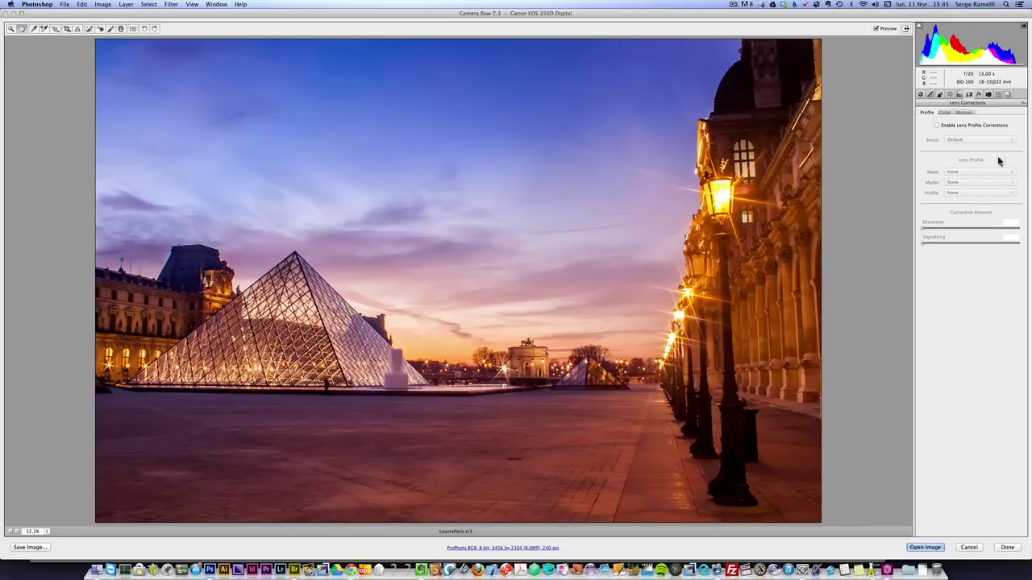
{"action": "left_click", "coordinate": [937, 126]}
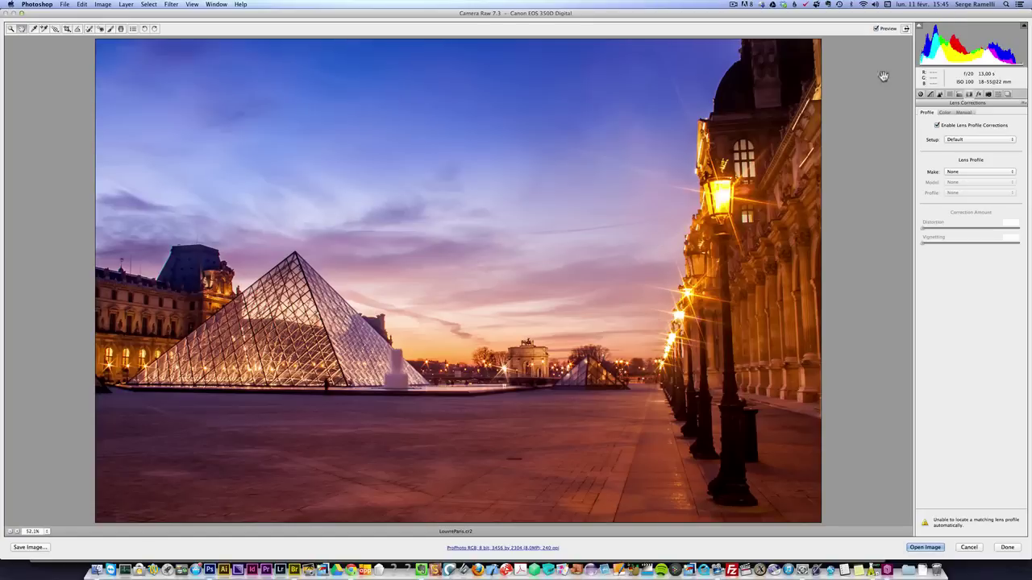
{"action": "left_click", "coordinate": [974, 127]}
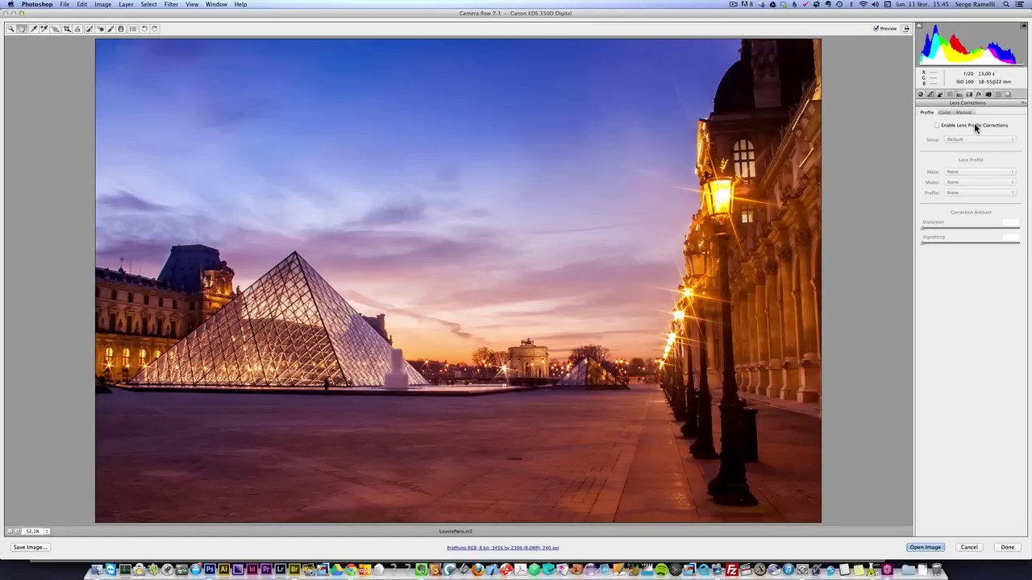
{"action": "left_click", "coordinate": [974, 127]}
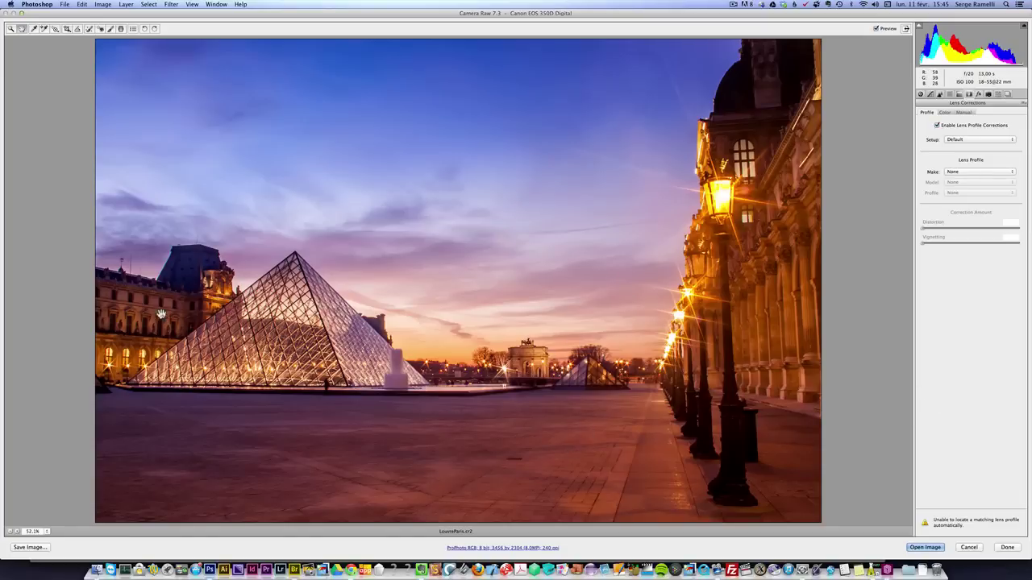
Turn on Remove Chromatic Aberration, comparing it off and on at the palace roof edges at 100%, and return to the full view
{"action": "left_click", "coordinate": [270, 309]}
{"action": "left_click", "coordinate": [49, 531]}
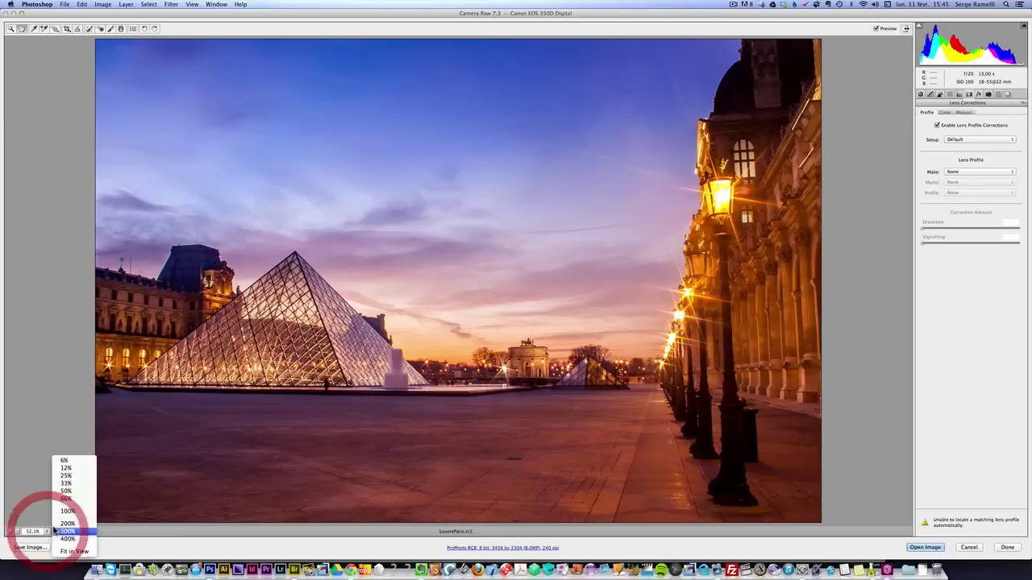
{"action": "left_click", "coordinate": [65, 513]}
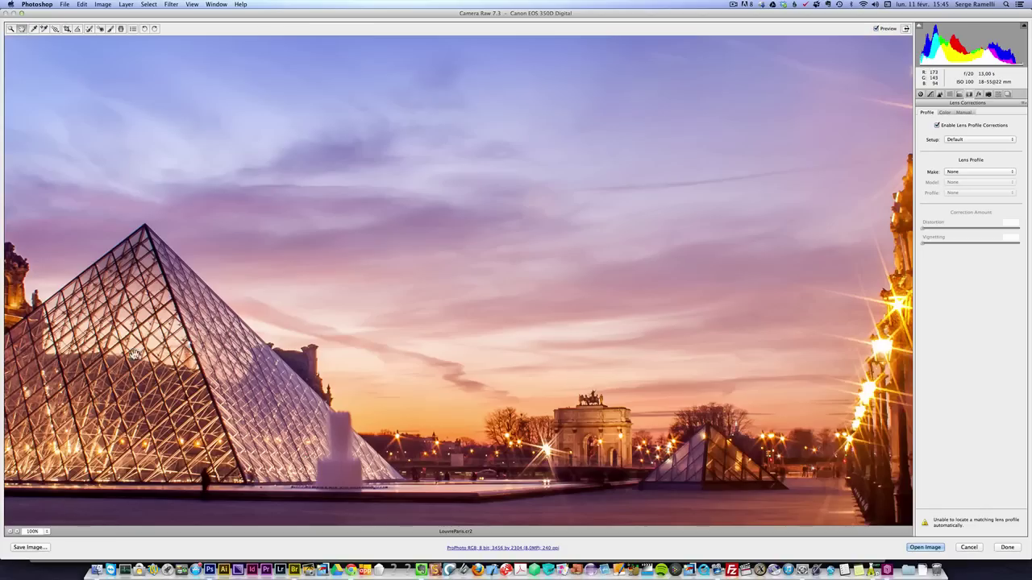
{"action": "left_click_drag", "start_coordinate": [389, 373], "coordinate": [645, 379]}
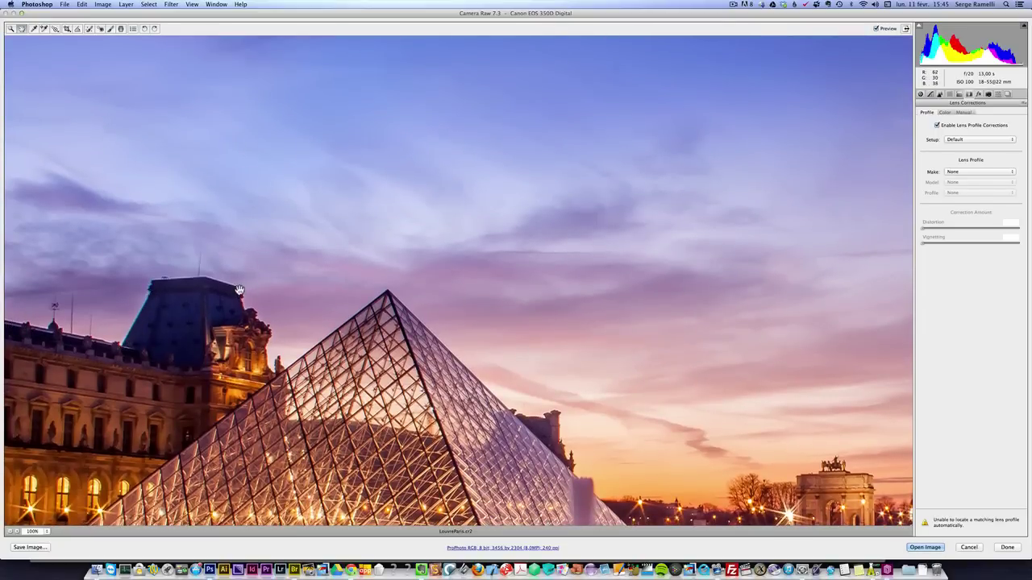
{"action": "left_click", "coordinate": [945, 112]}
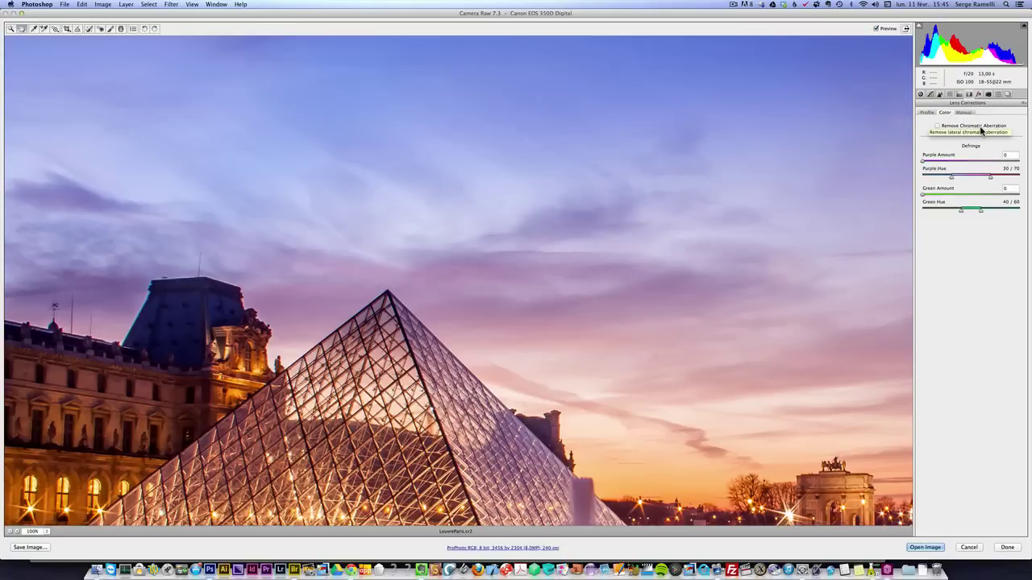
{"action": "left_click", "coordinate": [979, 126]}
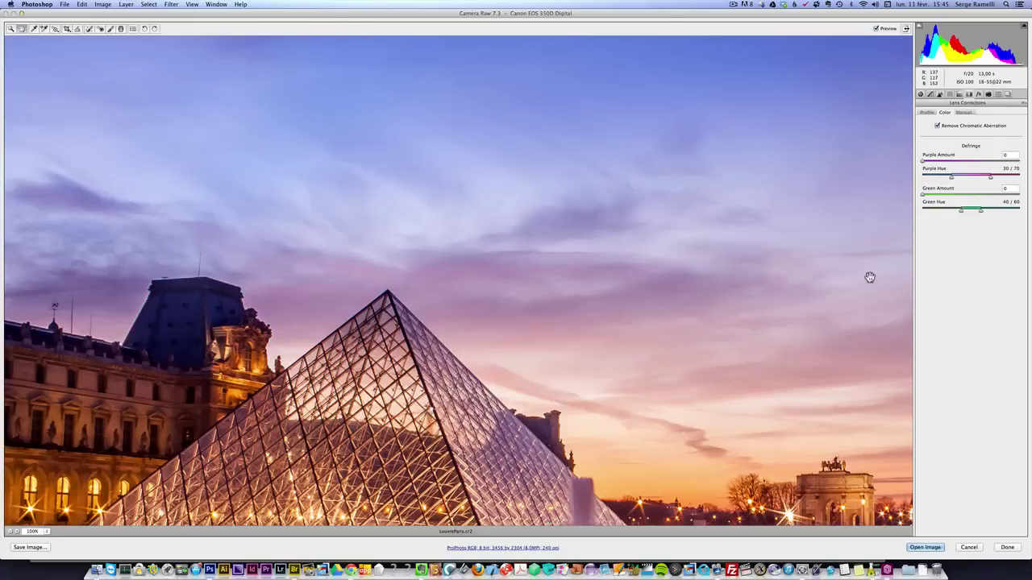
{"action": "left_click", "coordinate": [938, 126]}
{"action": "left_click", "coordinate": [937, 126]}
{"action": "left_click", "coordinate": [36, 532]}
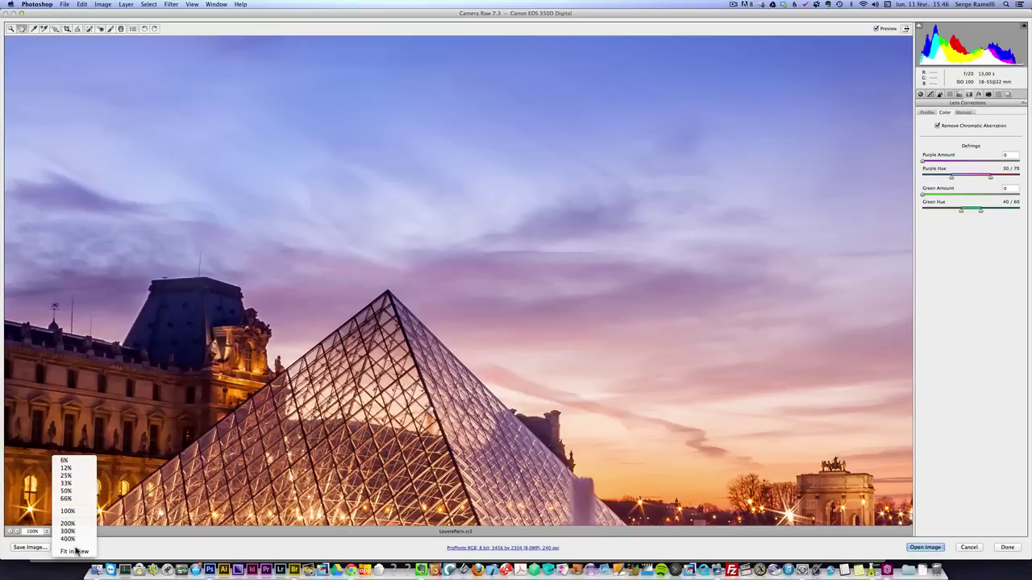
{"action": "left_click", "coordinate": [74, 551]}
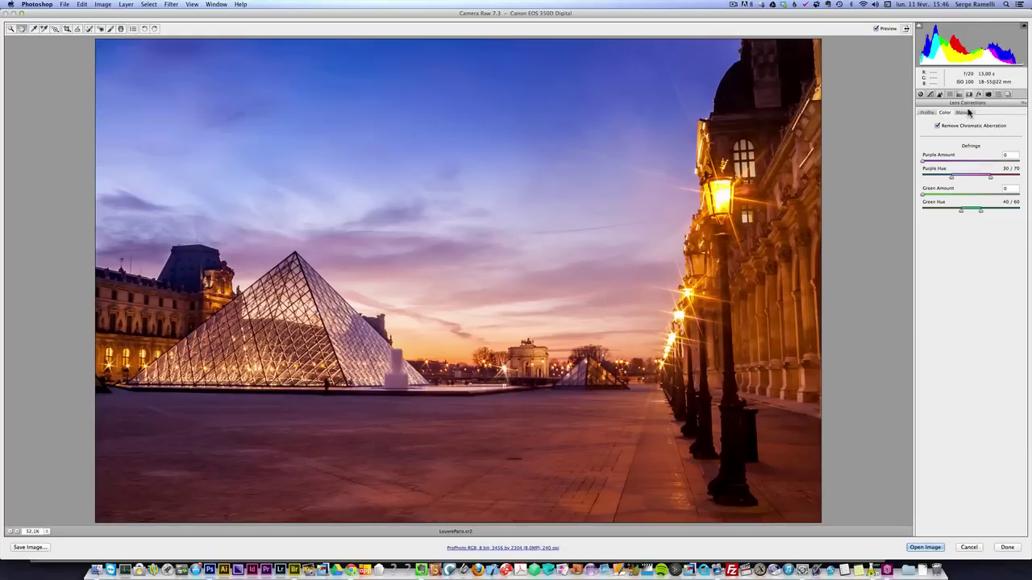
Darken the photo's corners with a Highlight Priority Post Crop Vignetting Amount of -12
{"action": "left_click", "coordinate": [979, 95]}
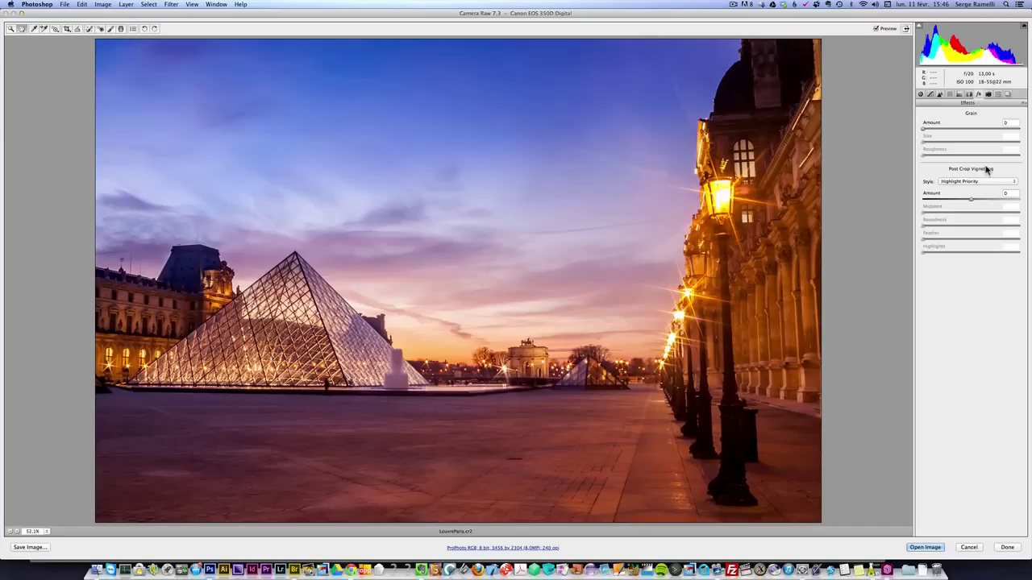
{"action": "left_click_drag", "start_coordinate": [971, 203], "coordinate": [968, 201]}
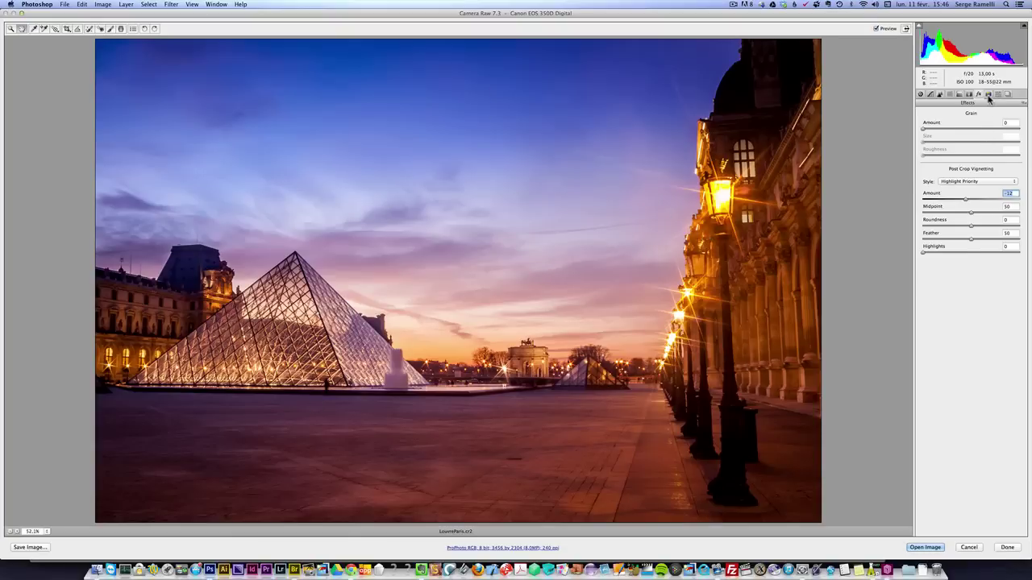
Look at the available Camera Calibration process versions and keep 2012 (Current)
{"action": "left_click", "coordinate": [989, 95]}
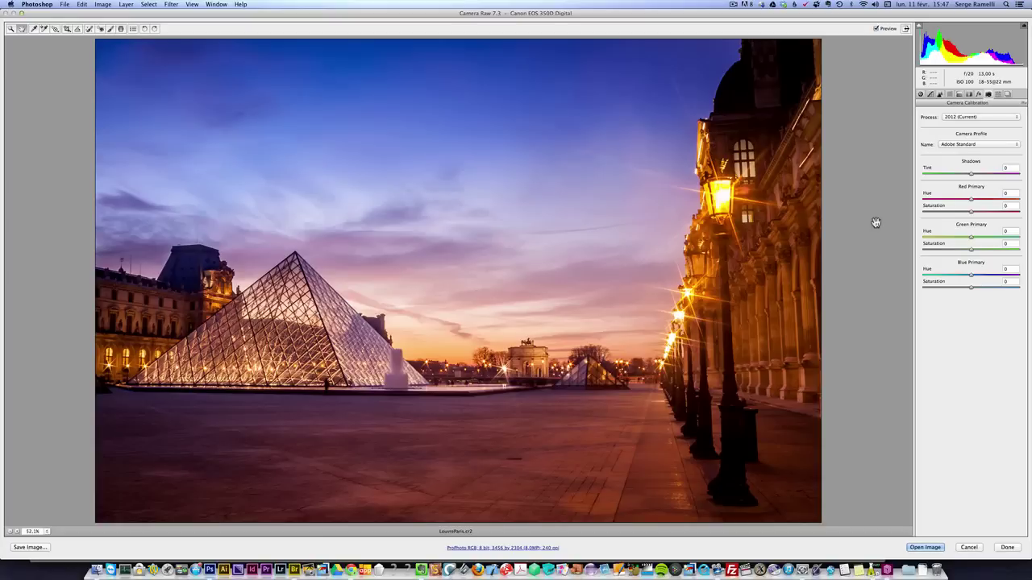
{"action": "left_click", "coordinate": [1001, 120]}
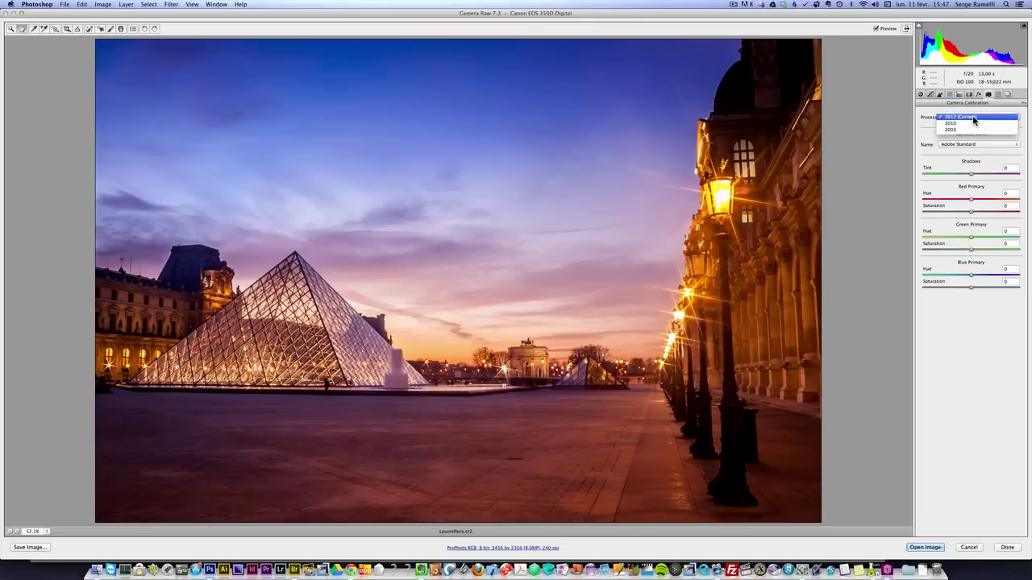
{"action": "left_click", "coordinate": [985, 118]}
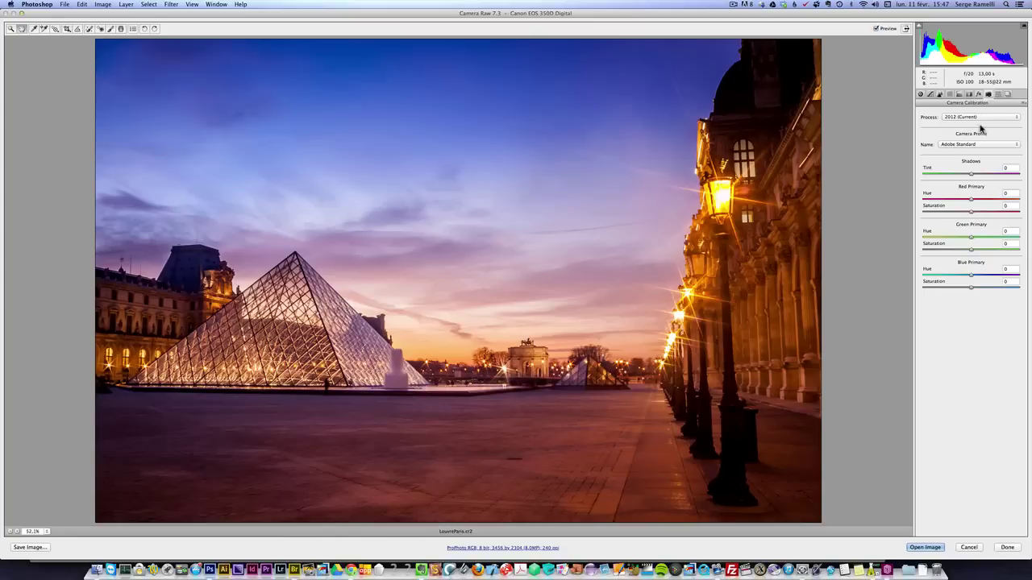
Try the ACR 4.4 and ACR 3.1 camera profiles on the photo and return to Adobe Standard
{"action": "left_click", "coordinate": [989, 144]}
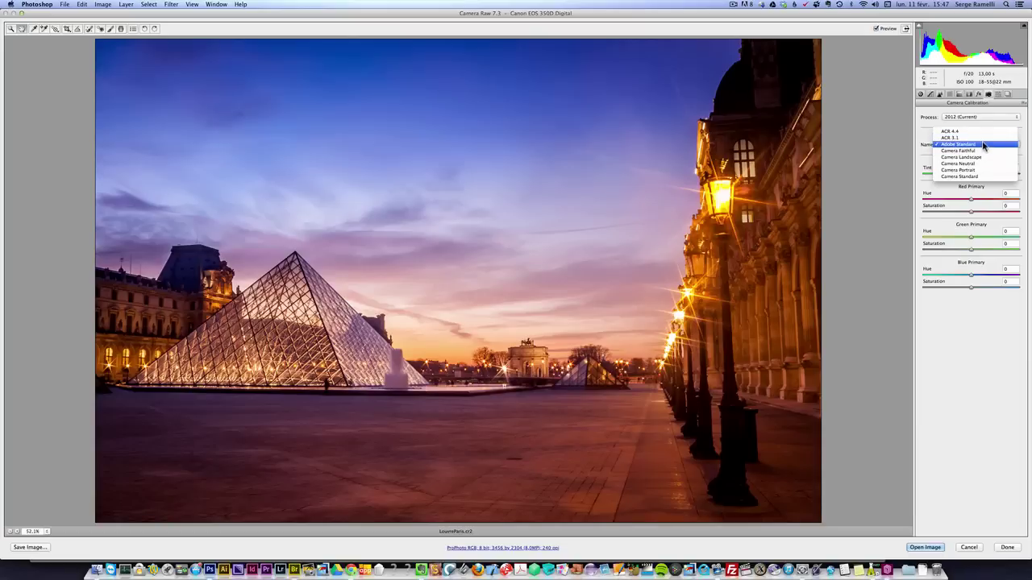
{"action": "left_click", "coordinate": [967, 132]}
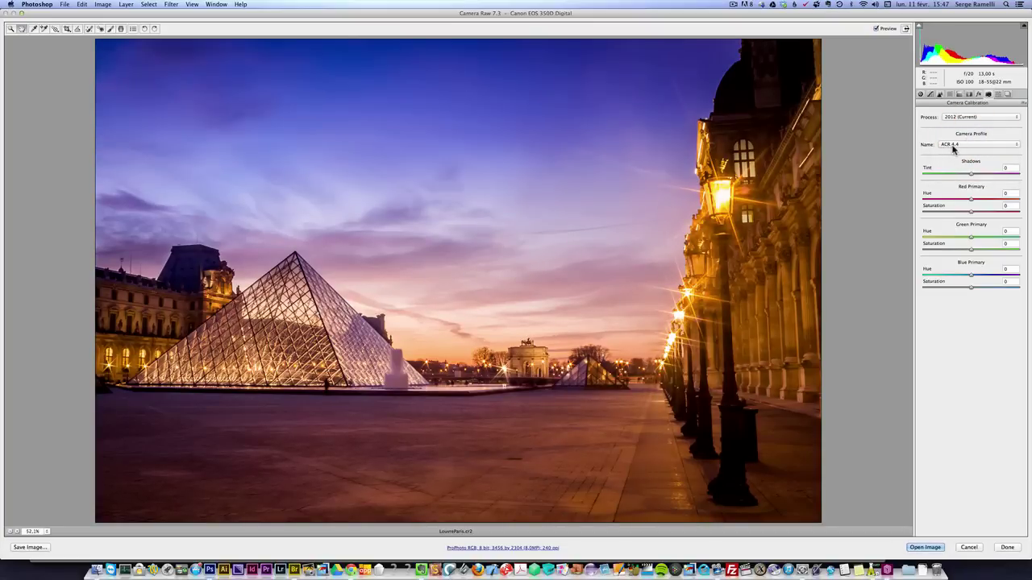
{"action": "left_click", "coordinate": [968, 147]}
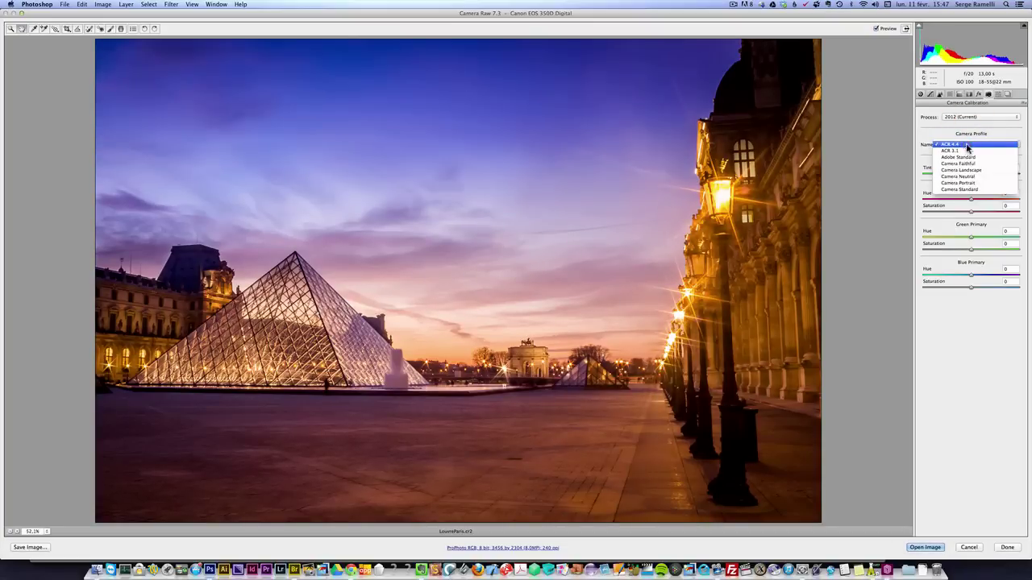
{"action": "left_click", "coordinate": [968, 151]}
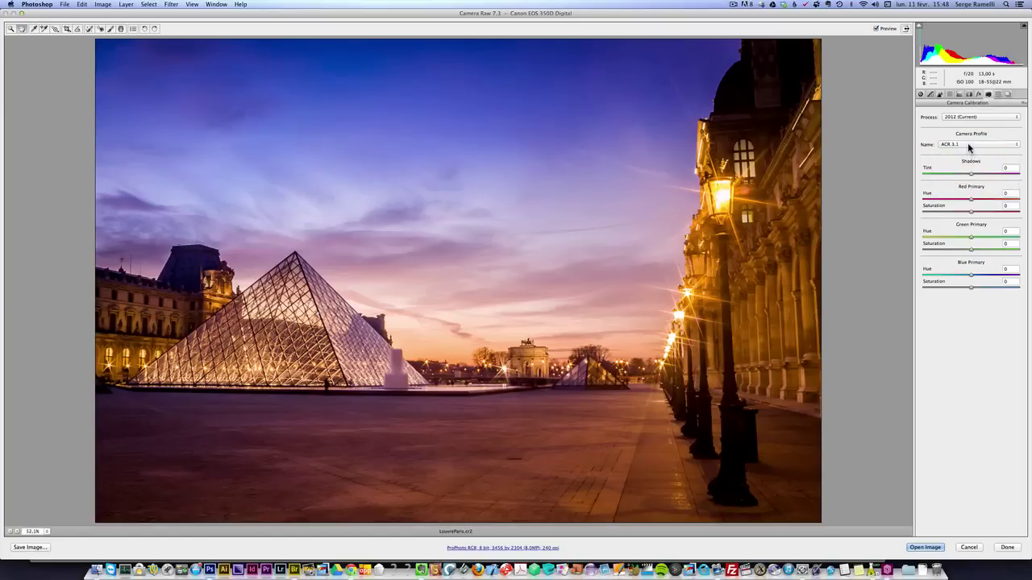
{"action": "left_click", "coordinate": [967, 142]}
{"action": "left_click", "coordinate": [970, 152]}
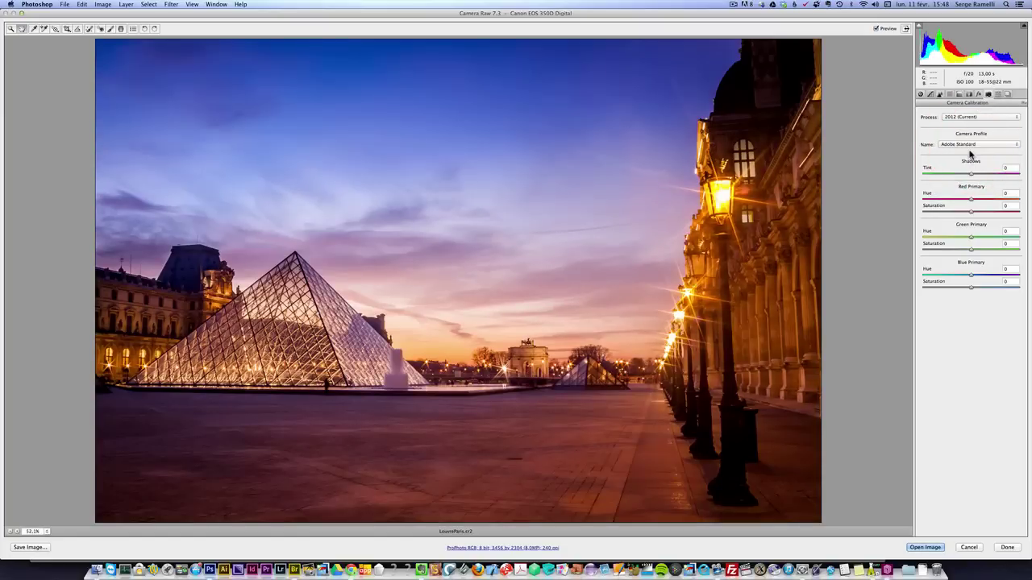
Try the Camera Faithful and Camera Landscape profiles, compare Landscape against Adobe Standard, and go back to Adobe Standard
{"action": "left_click", "coordinate": [970, 145]}
{"action": "left_click", "coordinate": [969, 151]}
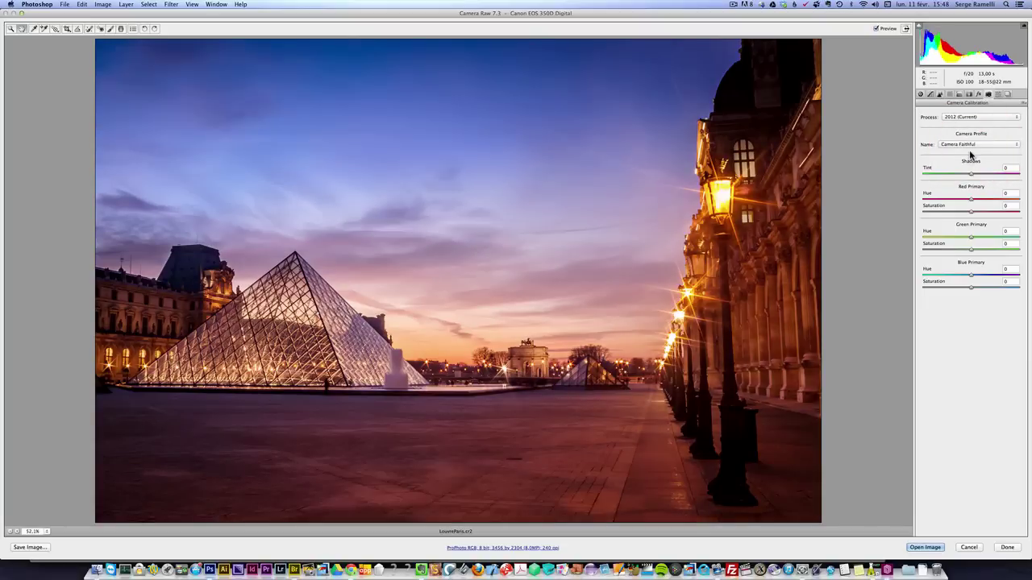
{"action": "left_click", "coordinate": [976, 145]}
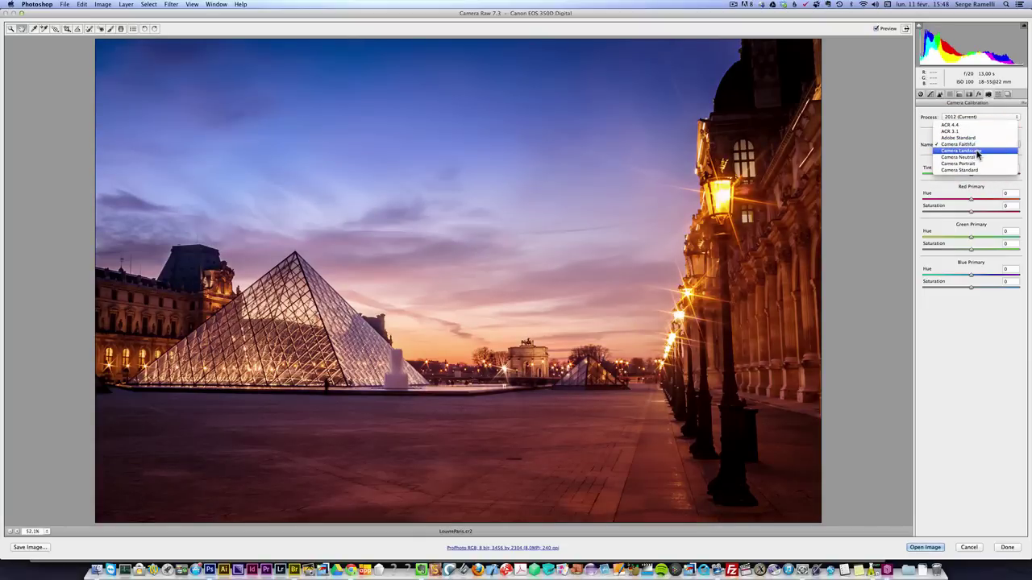
{"action": "left_click", "coordinate": [975, 152]}
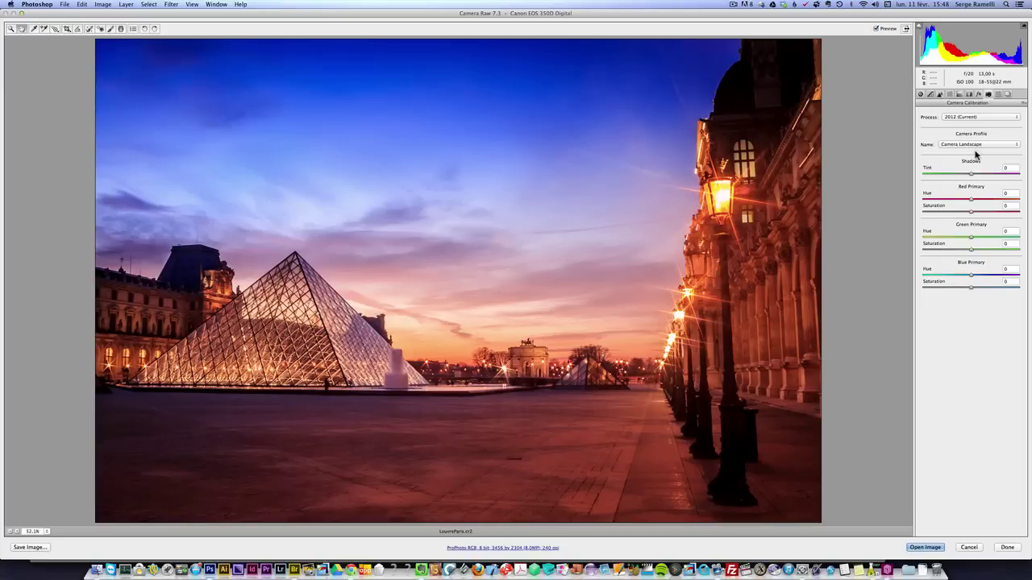
{"action": "left_click", "coordinate": [977, 148]}
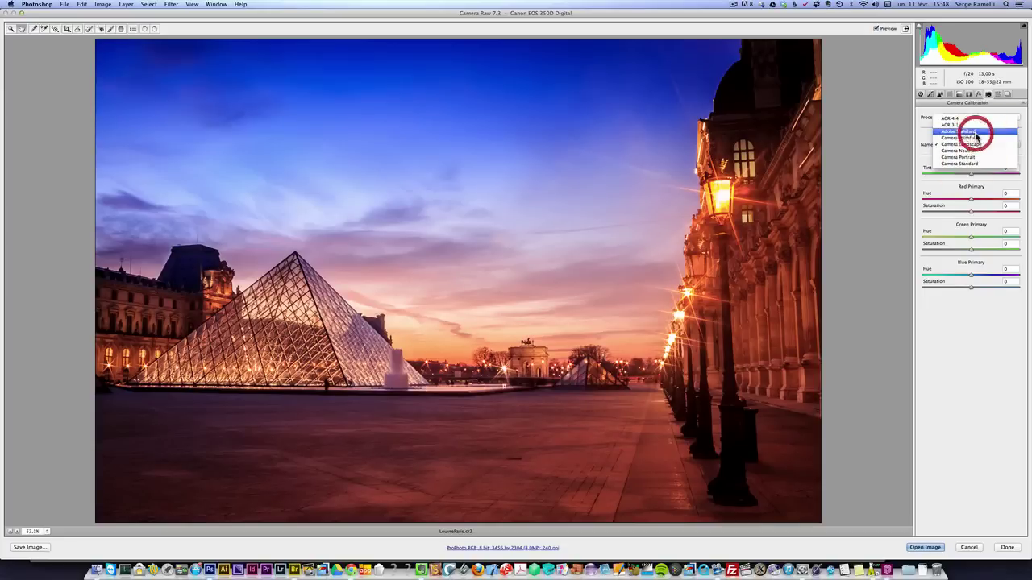
{"action": "left_click", "coordinate": [976, 138]}
{"action": "left_click", "coordinate": [977, 146]}
{"action": "left_click", "coordinate": [980, 157]}
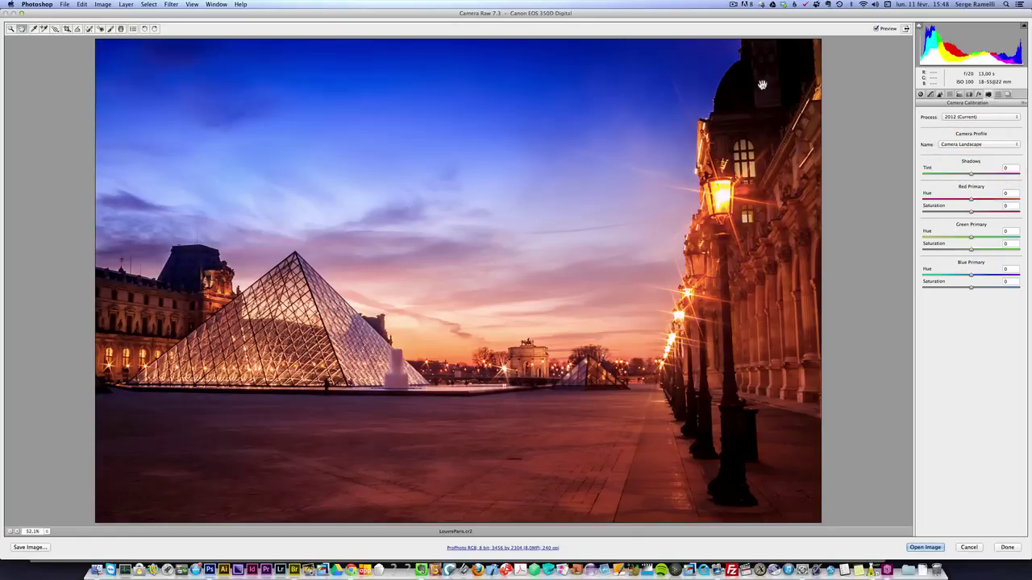
{"action": "left_click", "coordinate": [968, 146]}
{"action": "left_click", "coordinate": [964, 131]}
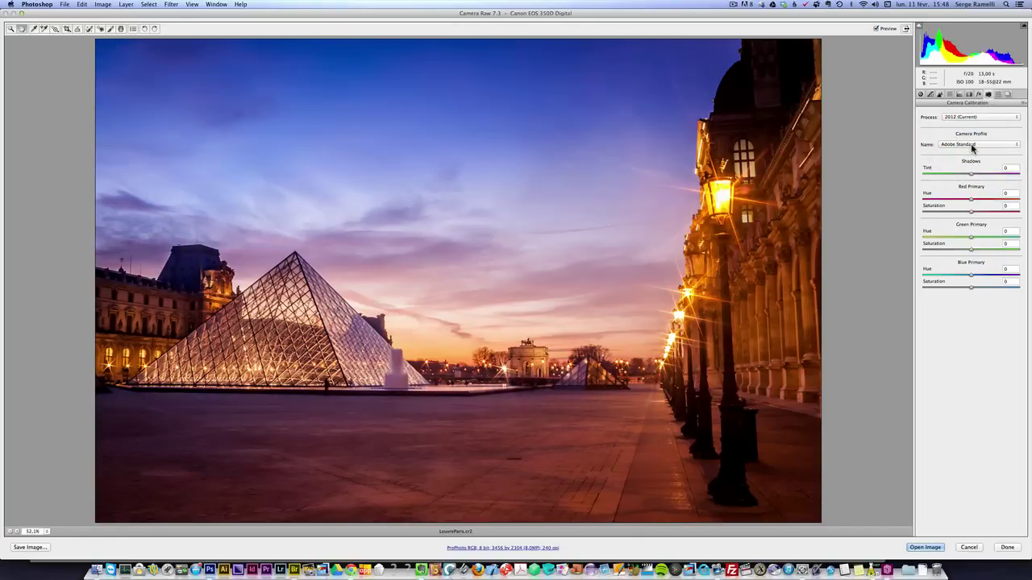
Try the Camera Neutral profile on the photo and switch to Camera Portrait
{"action": "left_click", "coordinate": [972, 145]}
{"action": "left_click", "coordinate": [986, 163]}
{"action": "left_click", "coordinate": [982, 146]}
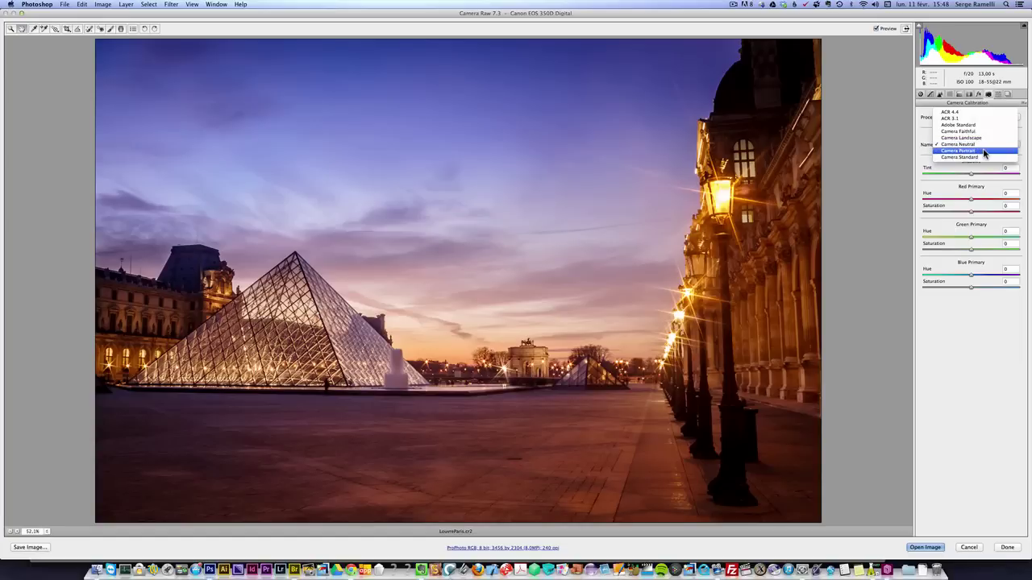
{"action": "left_click", "coordinate": [983, 151]}
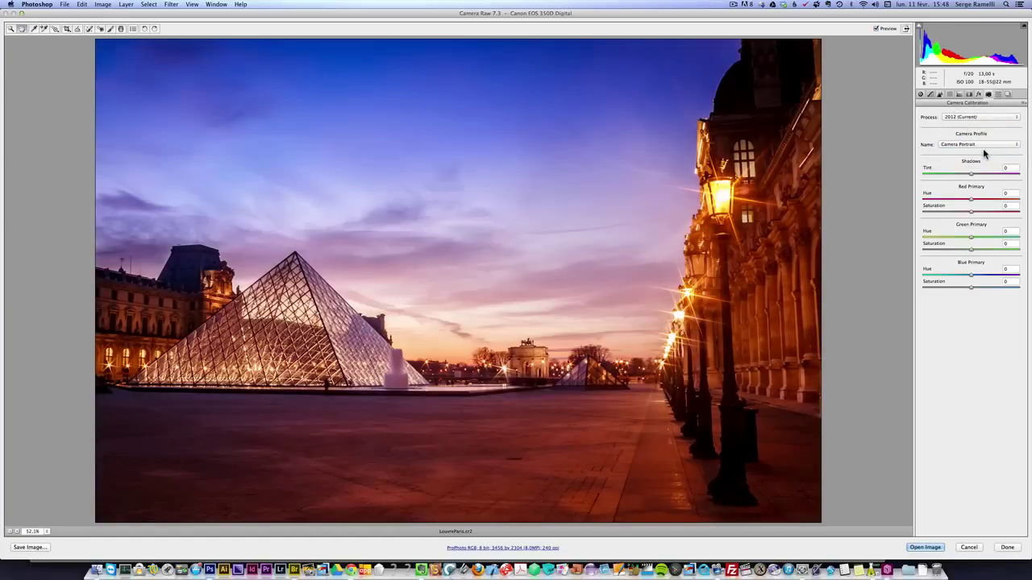
Try the Camera Standard profile, compare it with Adobe Standard, and settle on the Camera Landscape profile
{"action": "left_click", "coordinate": [981, 145]}
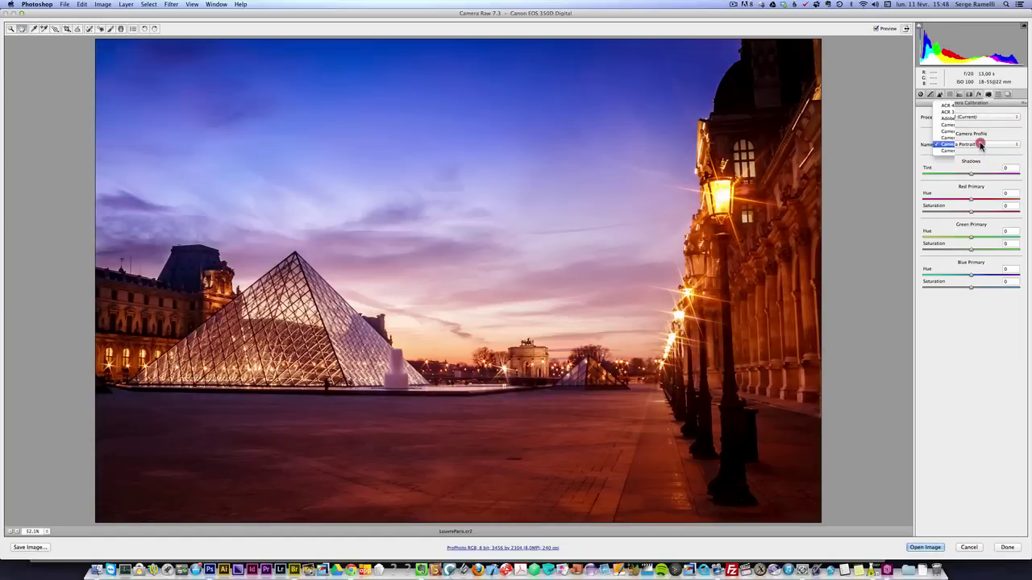
{"action": "left_click", "coordinate": [980, 156]}
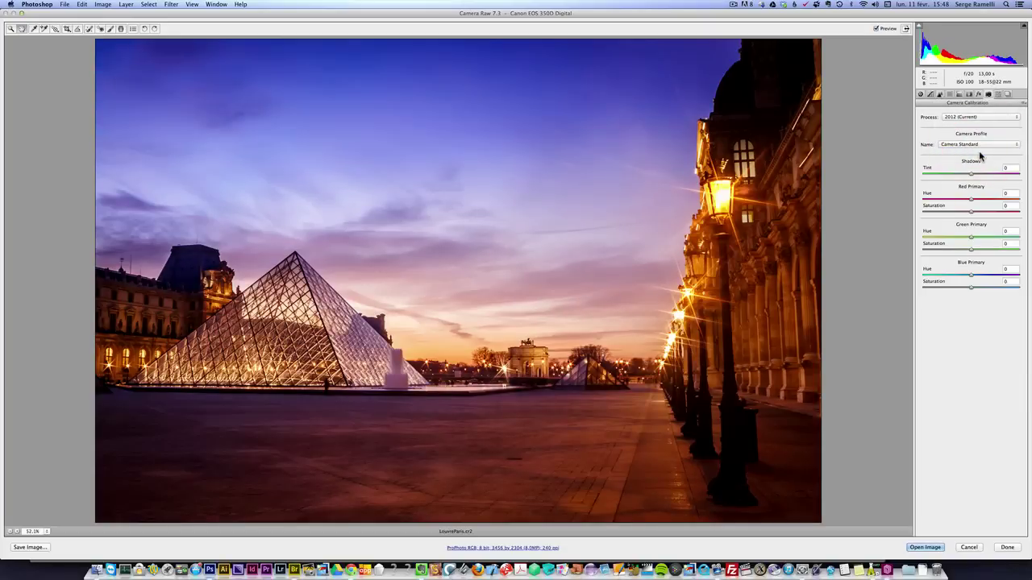
{"action": "left_click", "coordinate": [979, 146]}
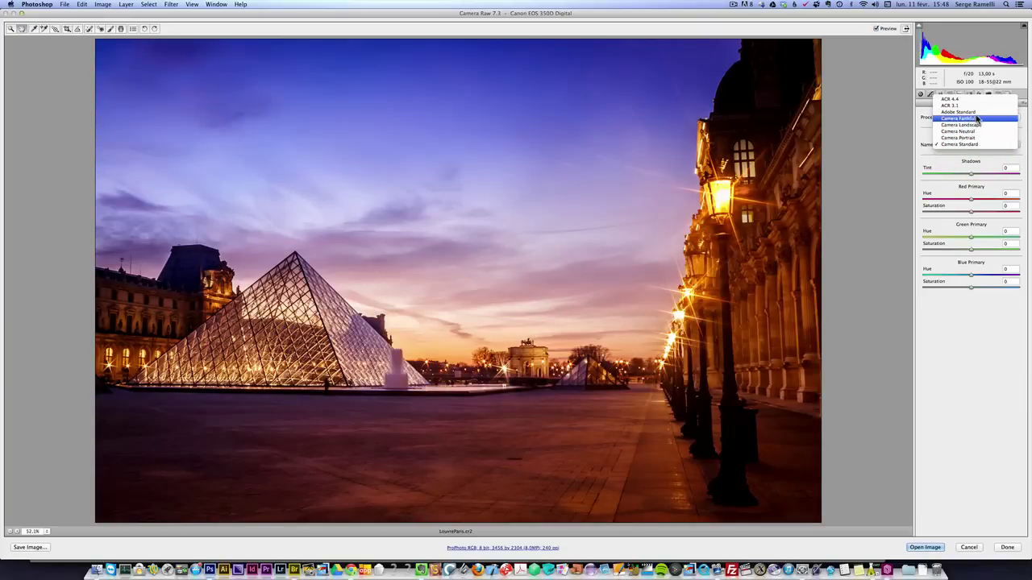
{"action": "left_click", "coordinate": [977, 118]}
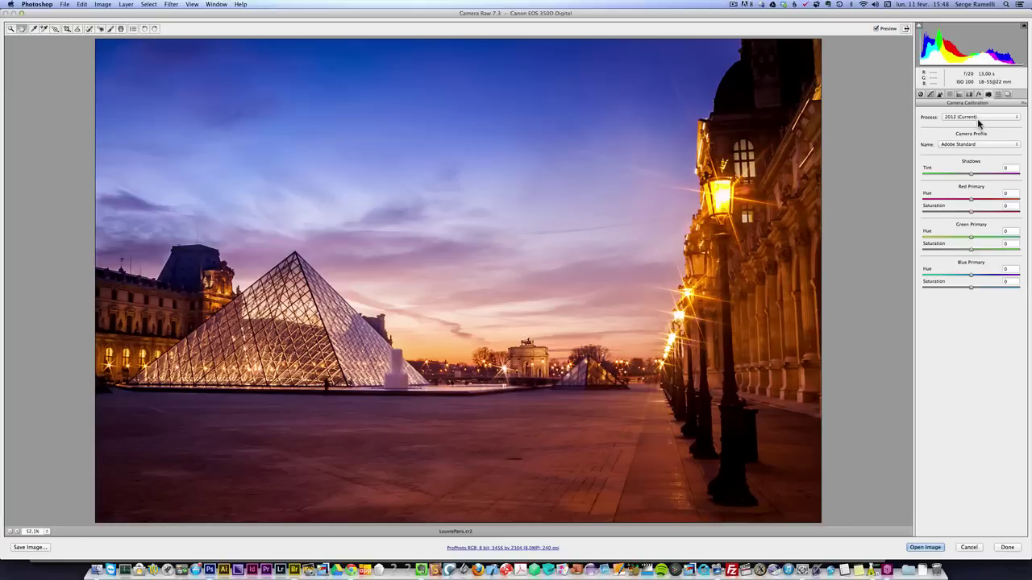
{"action": "left_click", "coordinate": [978, 145]}
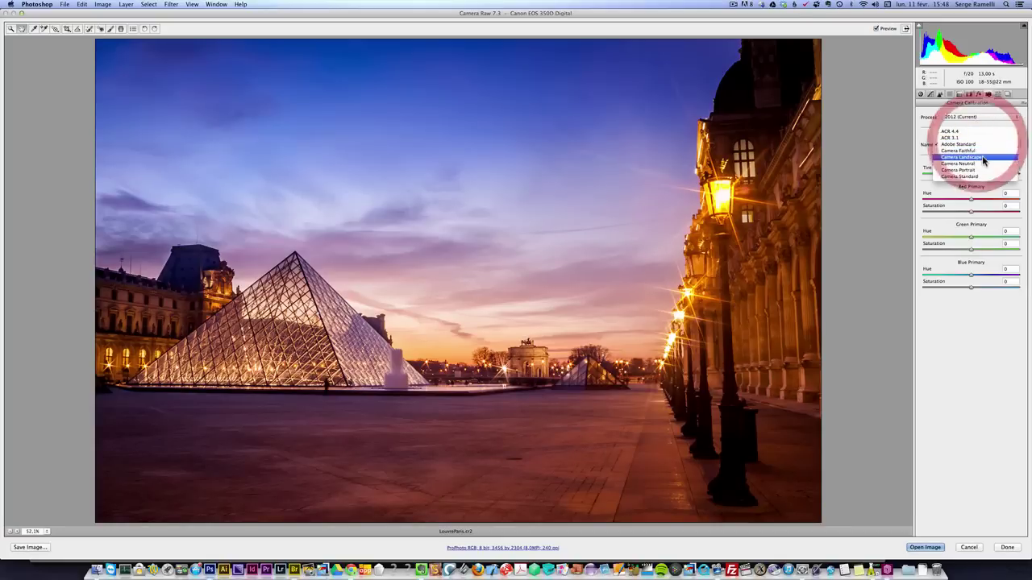
{"action": "left_click", "coordinate": [982, 155]}
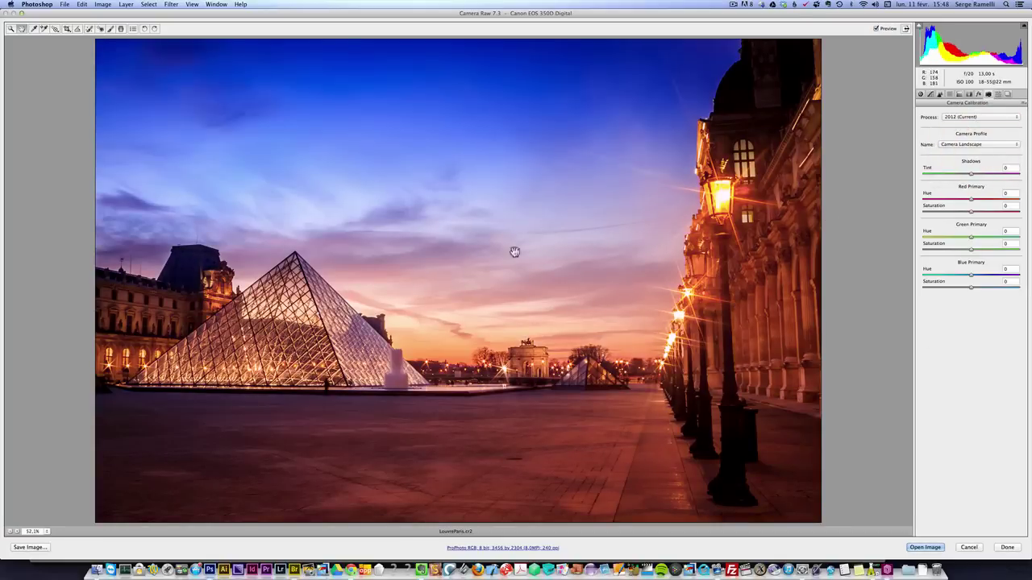
Lower the photo's Vibrance slightly in the Basic adjustments
{"action": "left_click", "coordinate": [922, 94]}
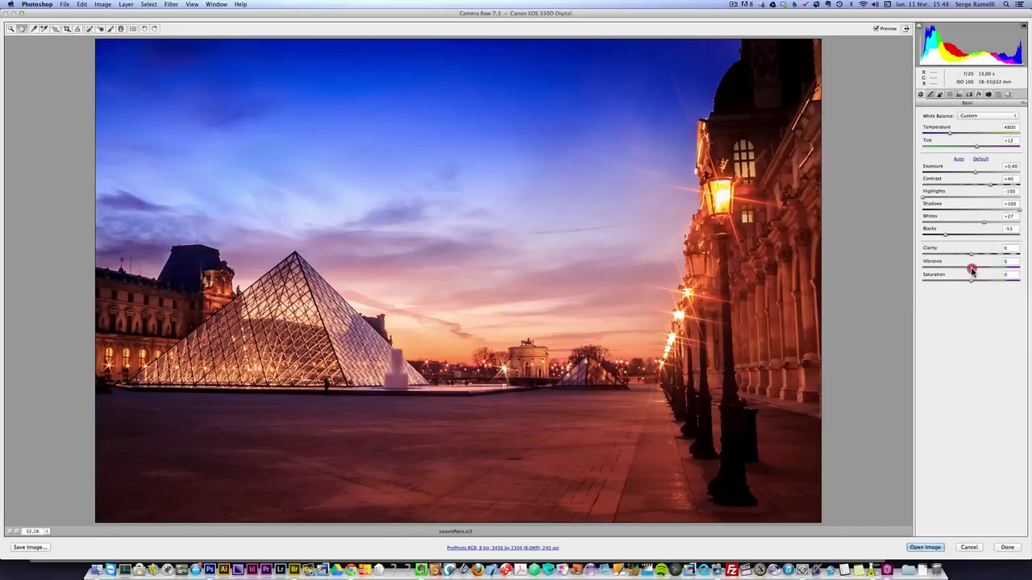
{"action": "left_click_drag", "start_coordinate": [972, 270], "coordinate": [966, 271]}
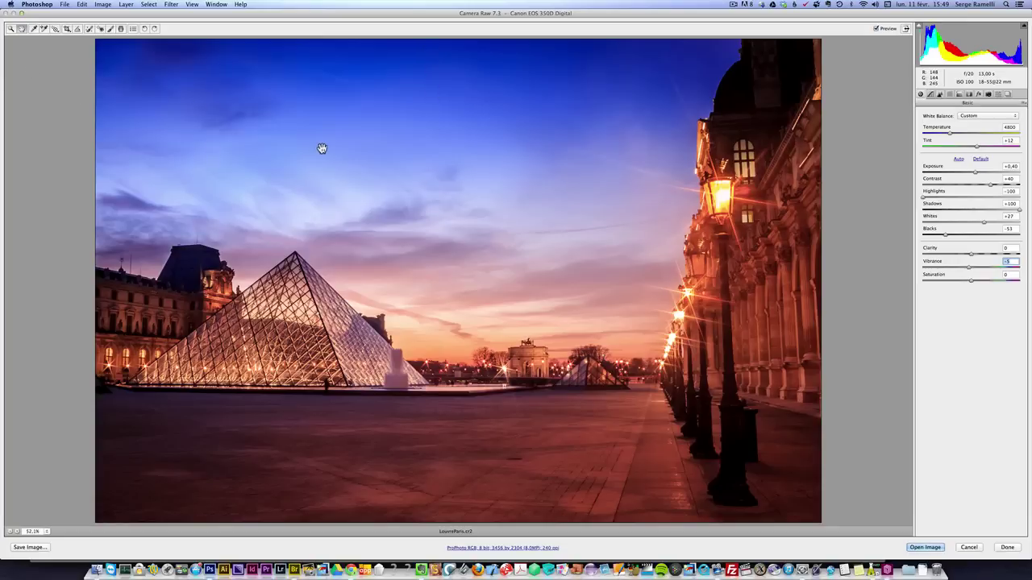
Set up a new Adjustment Brush with only Exposure +0.50, a slightly larger size, Flow 85 and Density 84
{"action": "left_click", "coordinate": [111, 30]}
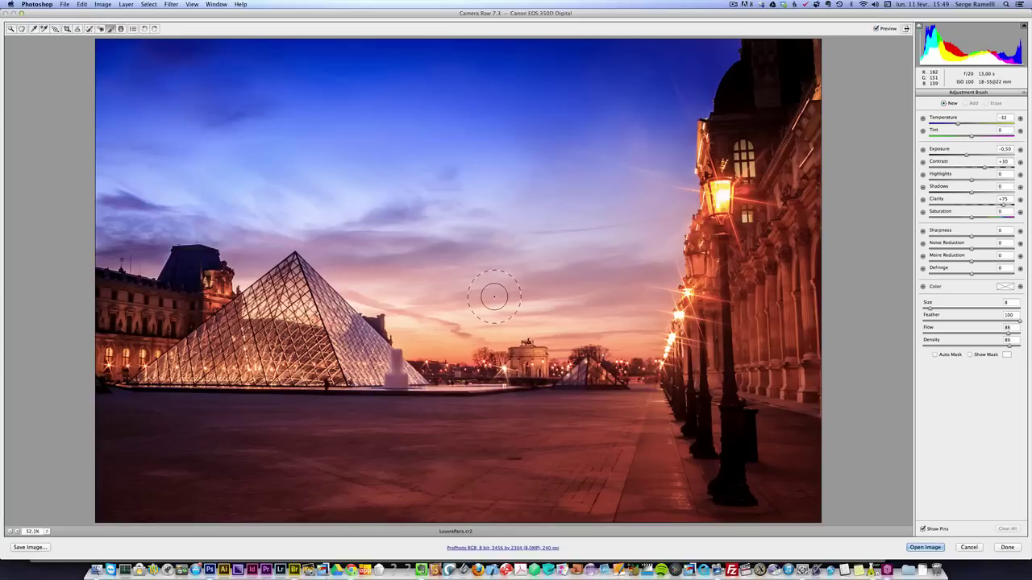
{"action": "left_click", "coordinate": [1020, 151]}
{"action": "left_click", "coordinate": [930, 309]}
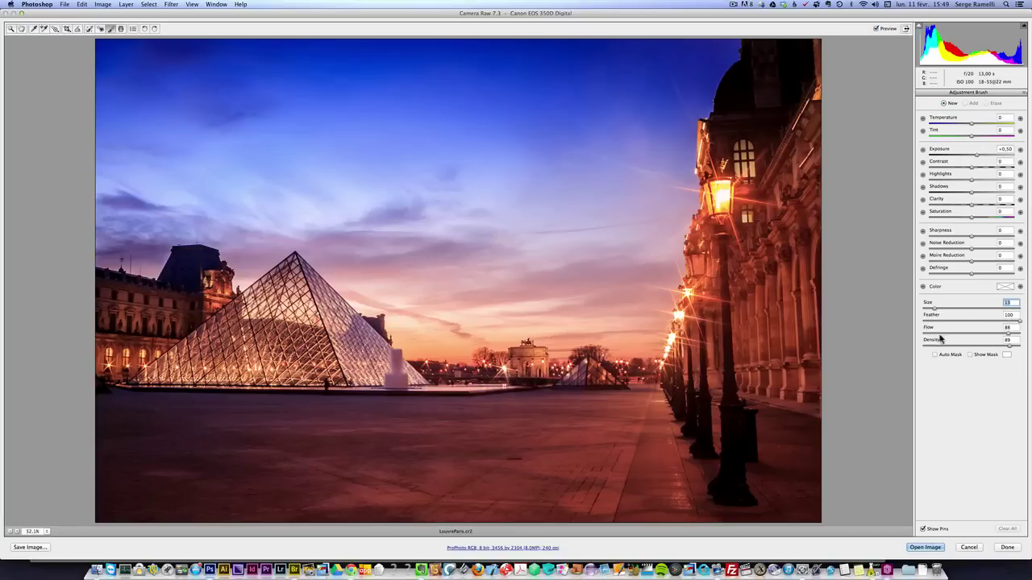
{"action": "left_click", "coordinate": [1008, 347]}
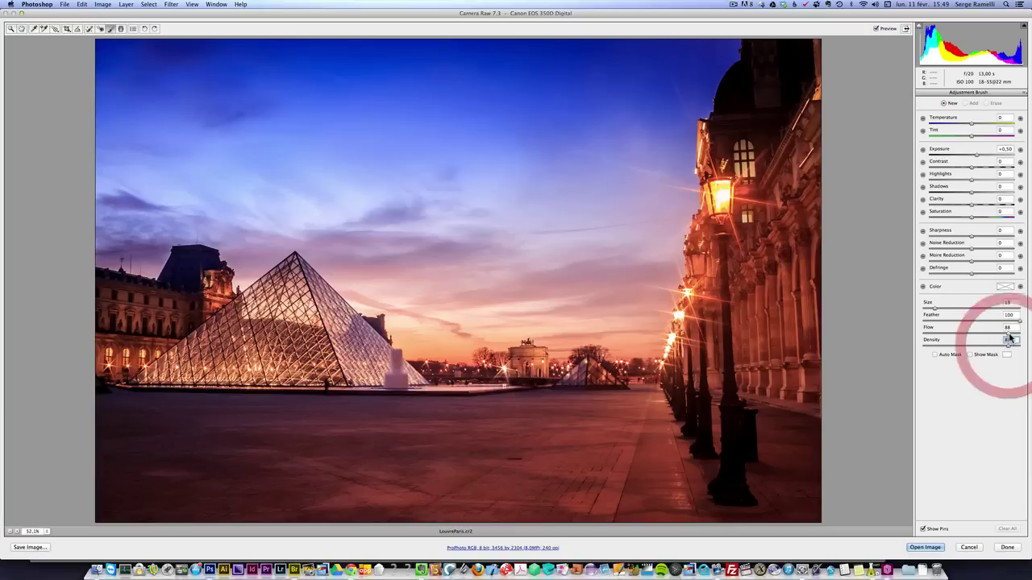
{"action": "left_click", "coordinate": [1025, 332]}
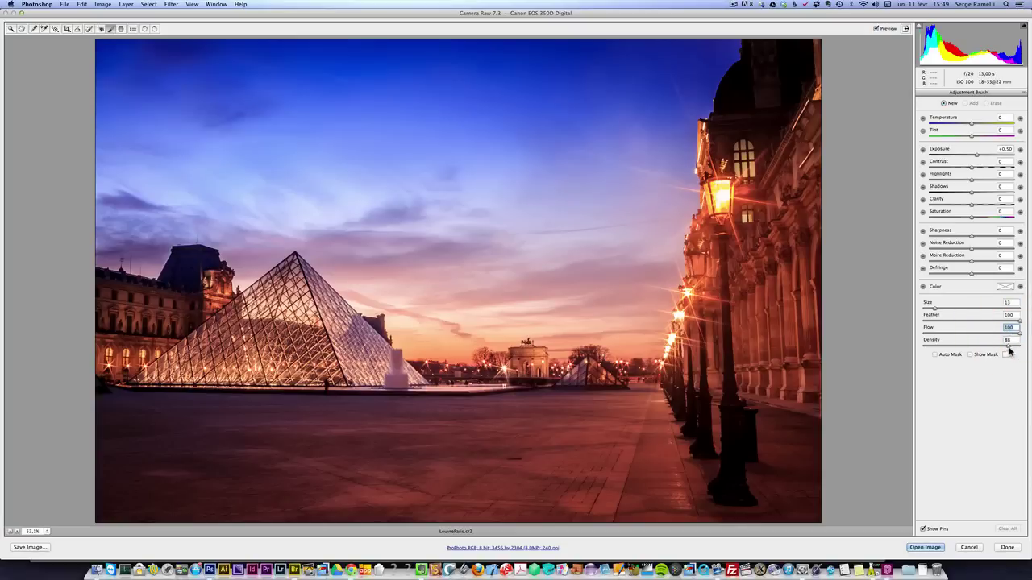
{"action": "left_click", "coordinate": [1019, 346]}
{"action": "mouse_move", "coordinate": [1020, 331]}
{"action": "left_mouse_down"}
{"action": "mouse_move", "coordinate": [1006, 333]}
{"action": "mouse_move", "coordinate": [1005, 347]}
{"action": "left_mouse_up"}
Brush the brightening over the plaza ground, the pyramid and the palace wing behind it, and compare the preview off and on
{"action": "left_click_drag", "start_coordinate": [165, 407], "coordinate": [258, 425]}
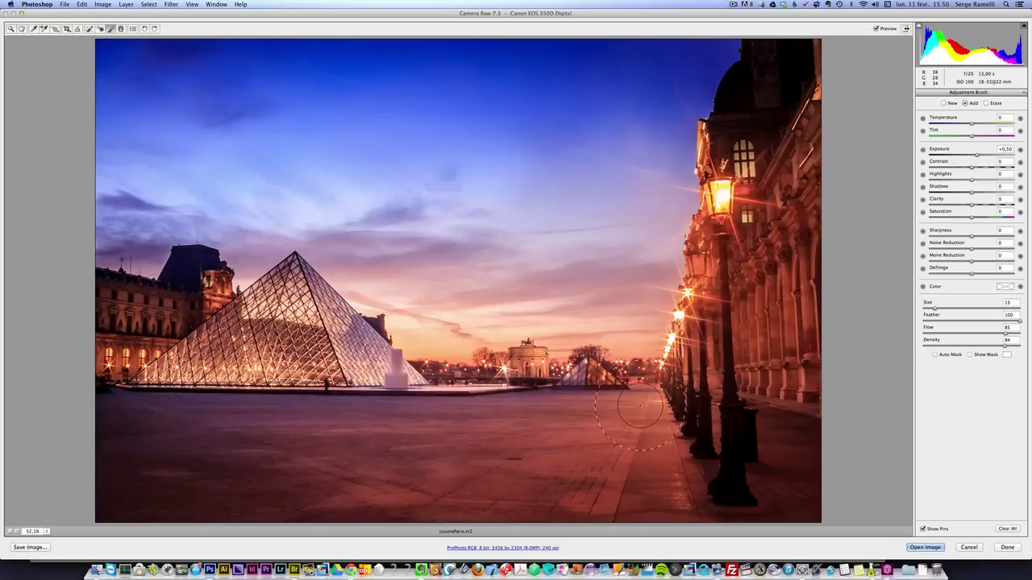
{"action": "mouse_move", "coordinate": [101, 409]}
{"action": "left_mouse_down"}
{"action": "mouse_move", "coordinate": [112, 375]}
{"action": "mouse_move", "coordinate": [151, 333]}
{"action": "mouse_move", "coordinate": [208, 307]}
{"action": "mouse_move", "coordinate": [216, 346]}
{"action": "left_mouse_up"}
{"action": "mouse_move", "coordinate": [216, 393]}
{"action": "left_mouse_down"}
{"action": "mouse_move", "coordinate": [177, 354]}
{"action": "mouse_move", "coordinate": [137, 354]}
{"action": "left_mouse_up"}
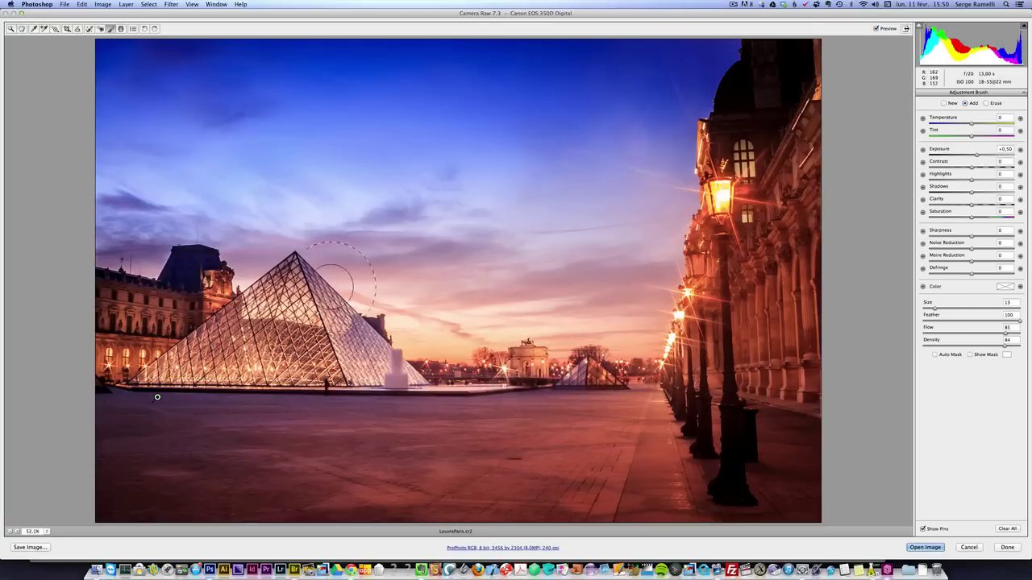
{"action": "left_click", "coordinate": [878, 29]}
{"action": "left_click", "coordinate": [877, 29]}
Switch the brush to Erase and raise the plaza adjustment's Exposure to +0.65
{"action": "mouse_move", "coordinate": [157, 398]}
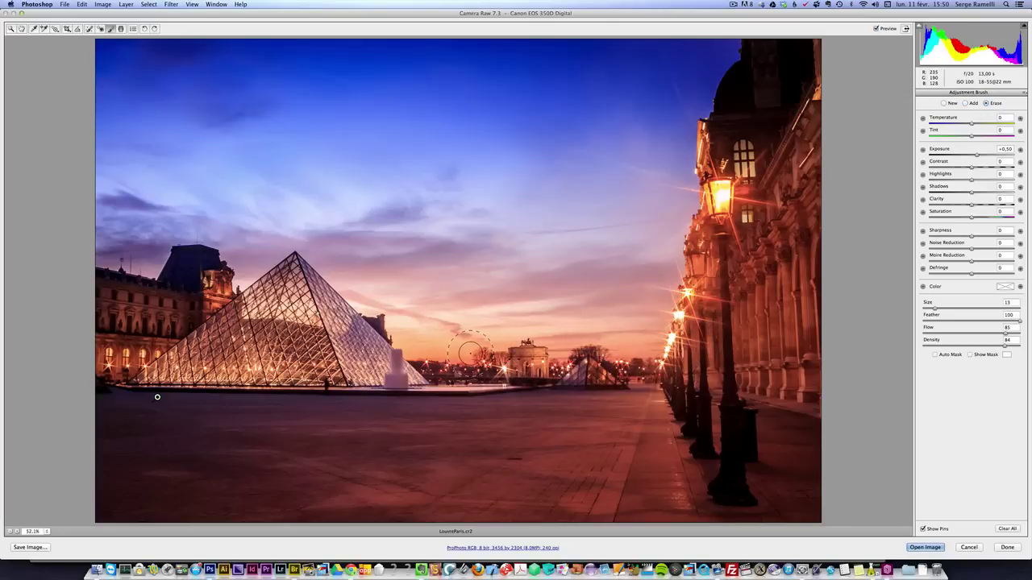
{"action": "key", "text": "alt"}
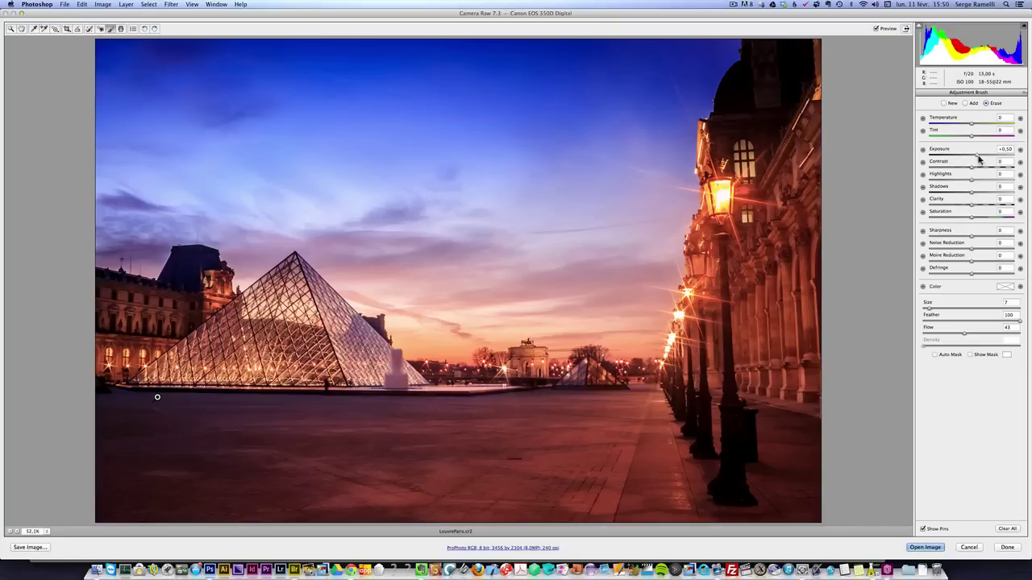
{"action": "left_click_drag", "start_coordinate": [978, 159], "coordinate": [980, 159]}
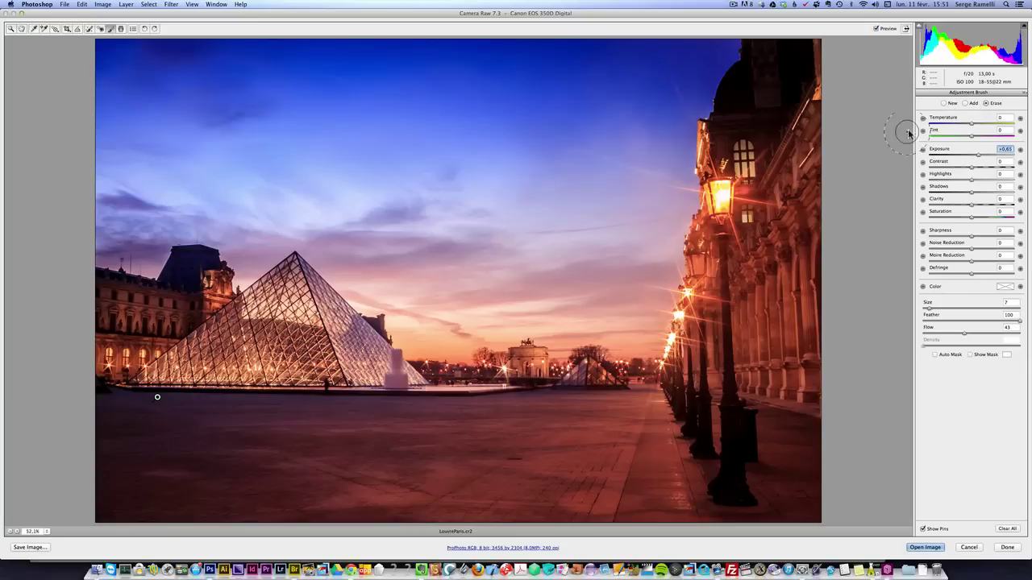
Paint a new darkening brush adjustment at size 6 with Exposure -0.45 across the sunset sky just above the horizon
{"action": "left_click", "coordinate": [946, 104]}
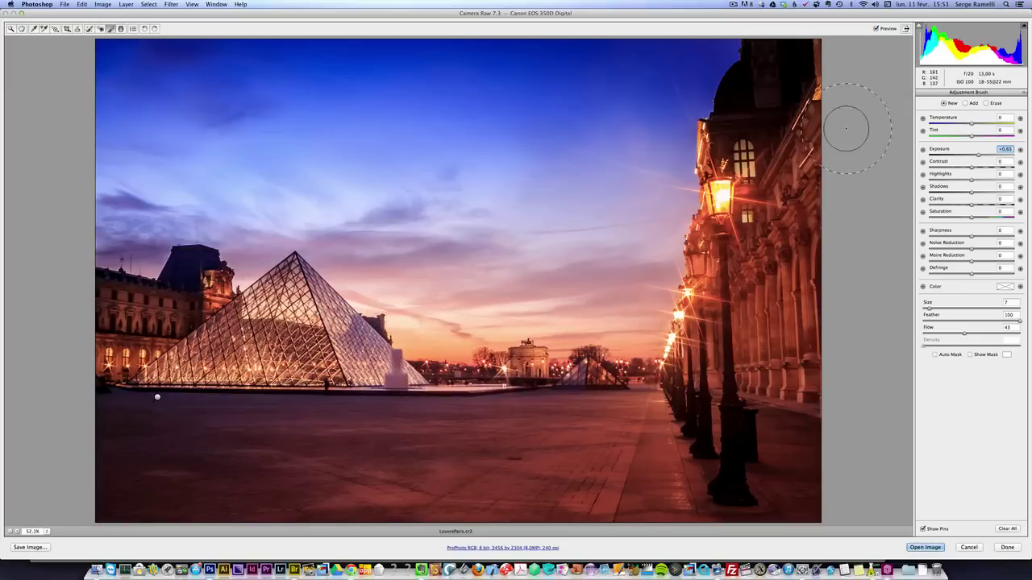
{"action": "left_click_drag", "start_coordinate": [980, 159], "coordinate": [972, 156]}
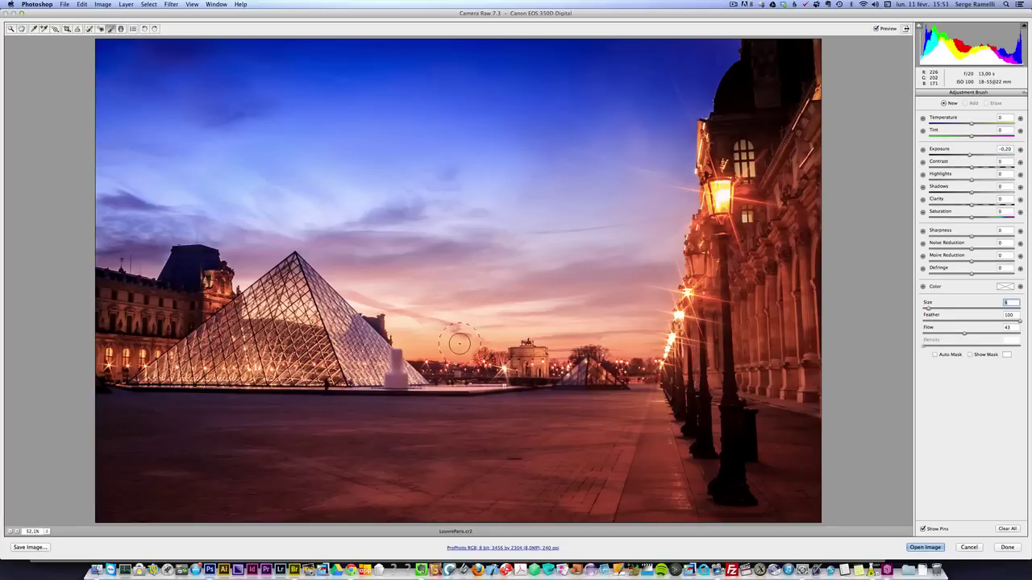
{"action": "left_click", "coordinate": [427, 344]}
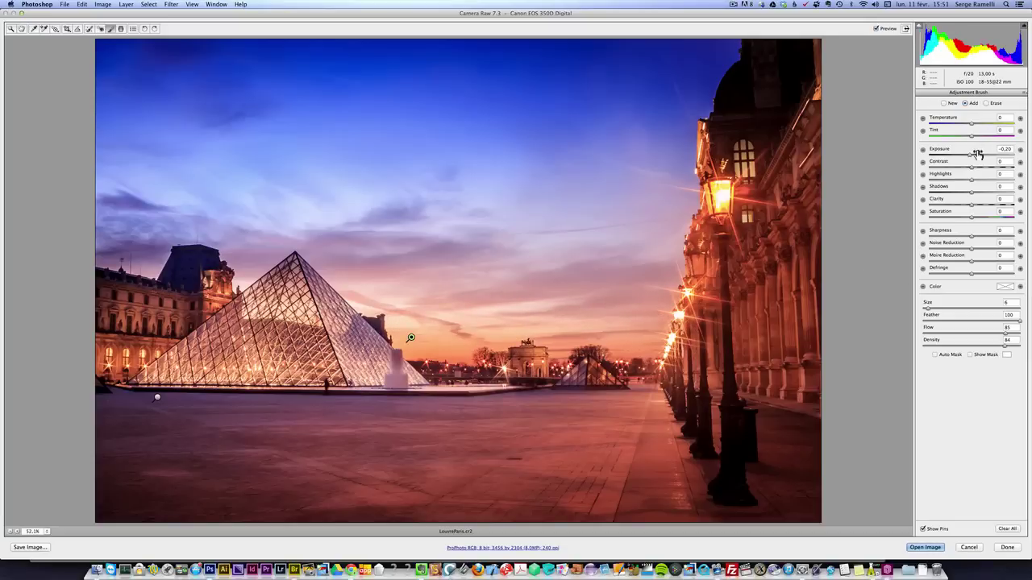
{"action": "left_click_drag", "start_coordinate": [970, 157], "coordinate": [967, 155]}
{"action": "left_click_drag", "start_coordinate": [369, 304], "coordinate": [670, 316]}
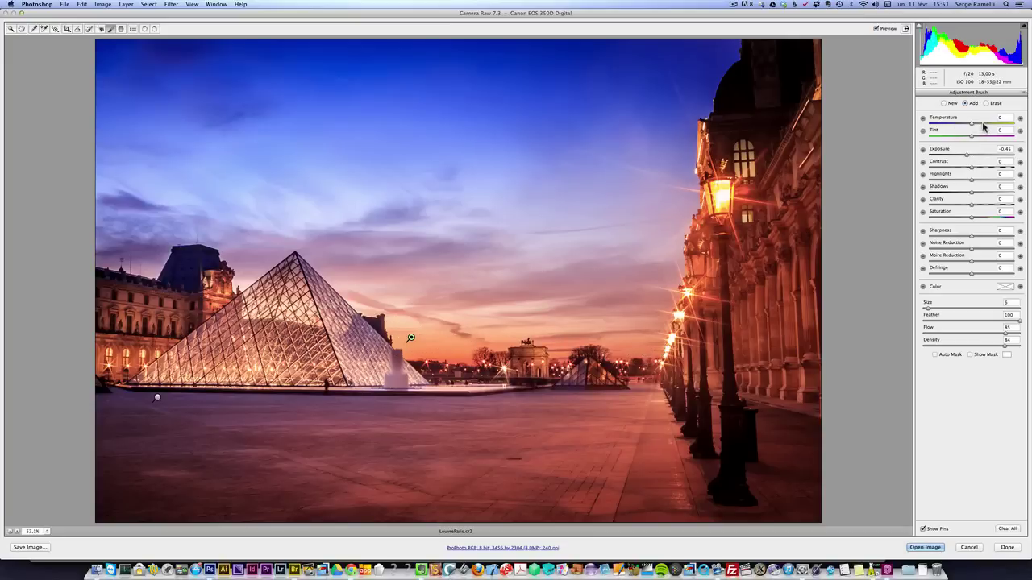
Warm the horizon sky adjustment to Temperature +13 and Tint +13, comparing the preview off and on
{"action": "left_click", "coordinate": [983, 125]}
{"action": "left_click", "coordinate": [984, 137]}
{"action": "left_click", "coordinate": [877, 29]}
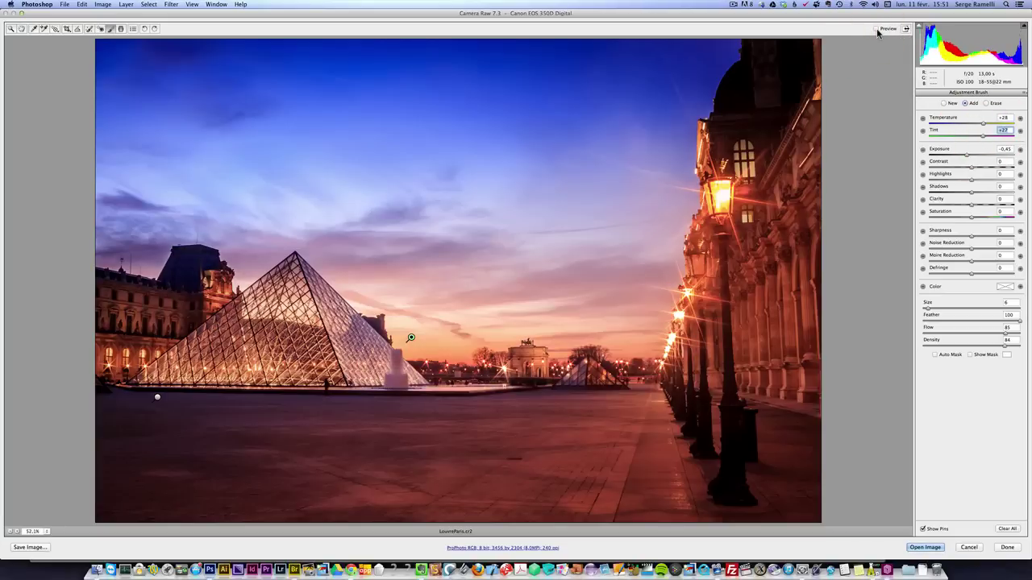
{"action": "left_click", "coordinate": [876, 30]}
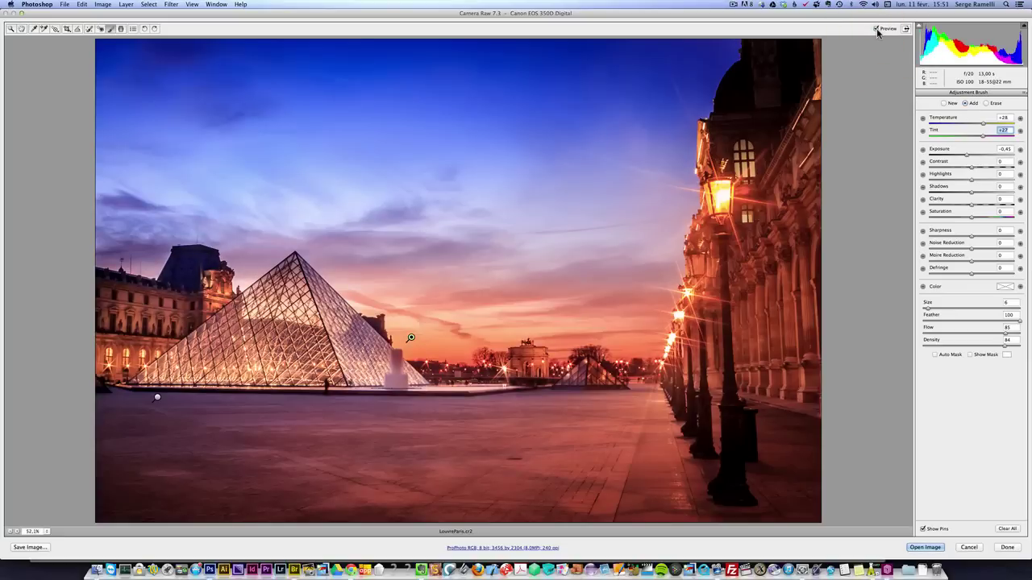
{"action": "left_click_drag", "start_coordinate": [983, 136], "coordinate": [977, 137]}
Set up another new brush adjustment with only Exposure +0.65, Size 11, Flow 100 and Density 100
{"action": "left_click", "coordinate": [952, 104]}
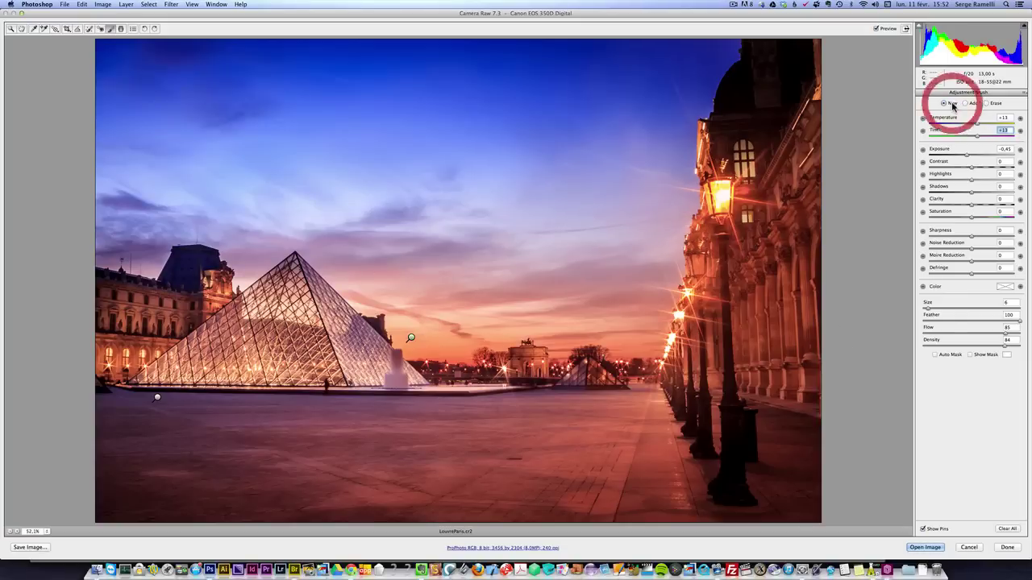
{"action": "left_click", "coordinate": [1021, 151]}
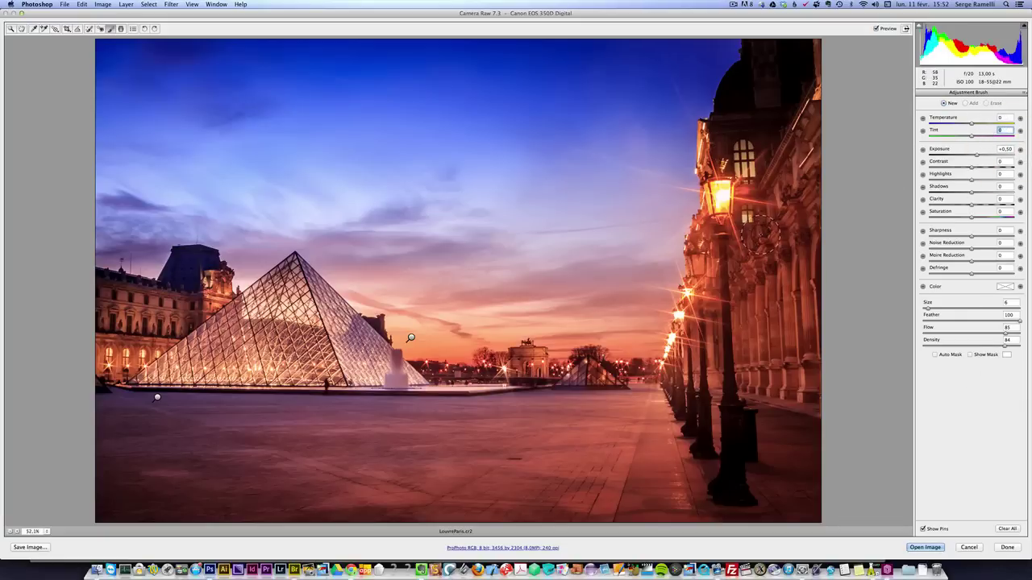
{"action": "left_click_drag", "start_coordinate": [980, 160], "coordinate": [979, 156]}
{"action": "left_click_drag", "start_coordinate": [1007, 333], "coordinate": [1028, 347]}
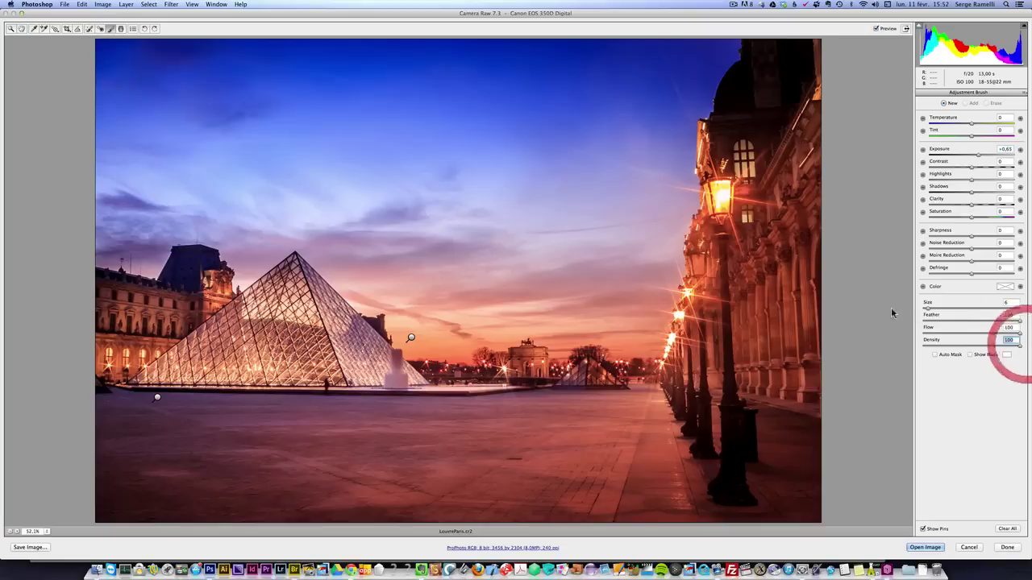
{"action": "left_click_drag", "start_coordinate": [928, 310], "coordinate": [934, 312]}
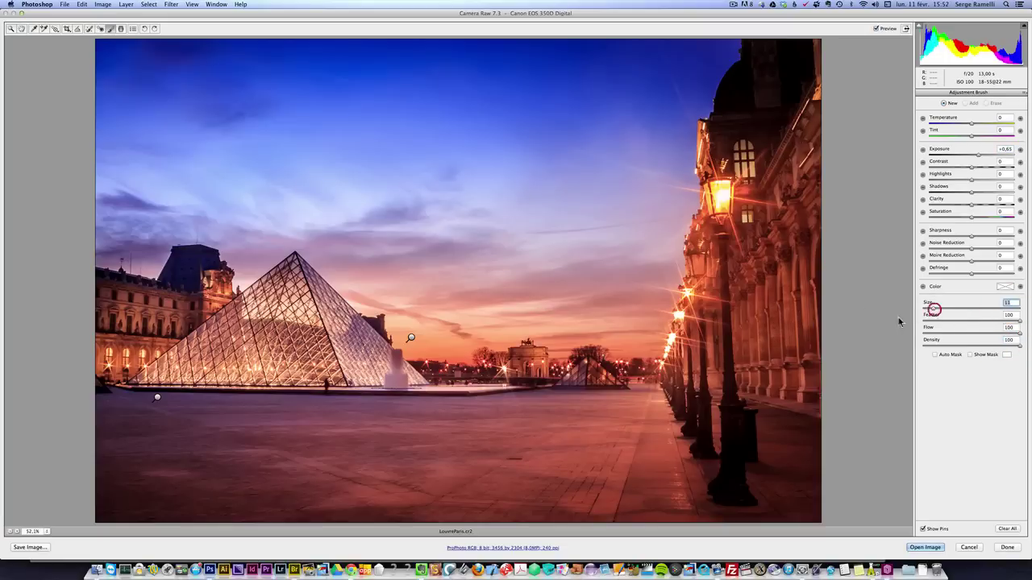
Brush the brightening over the street lamps and the arcaded facade beside them, and compare the preview off and on
{"action": "left_click_drag", "start_coordinate": [653, 338], "coordinate": [693, 387]}
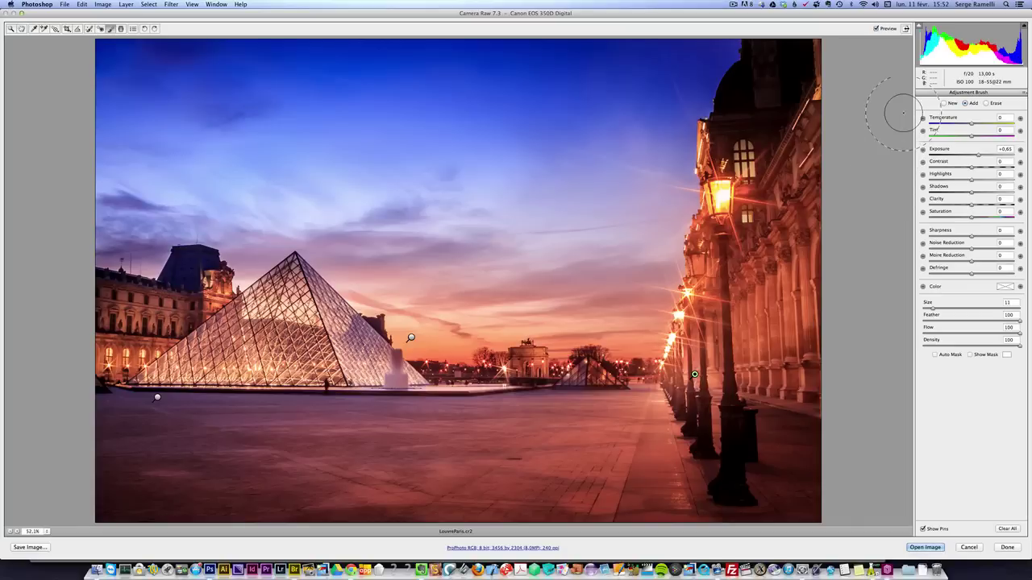
{"action": "left_click", "coordinate": [878, 29]}
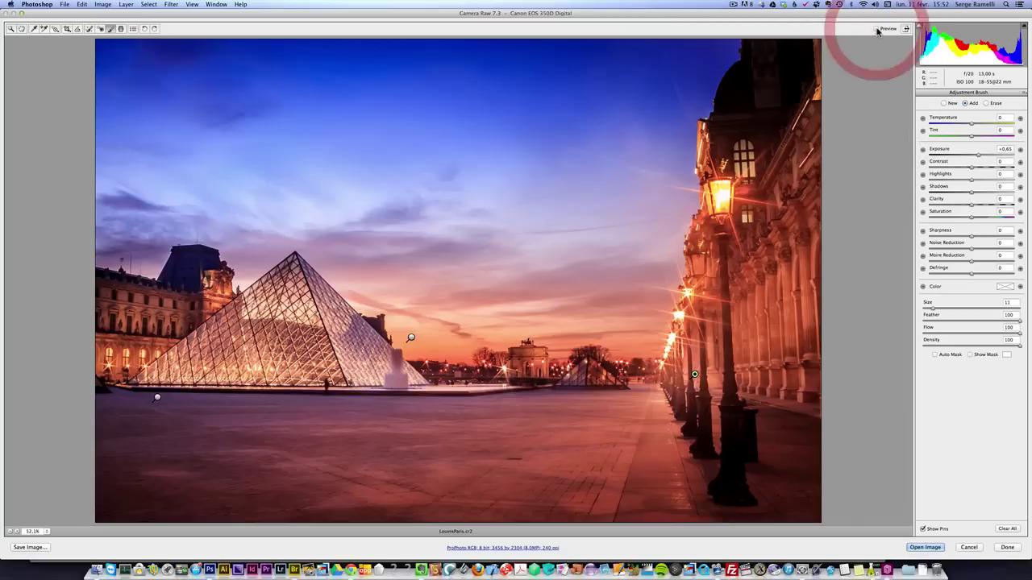
{"action": "left_click", "coordinate": [877, 29]}
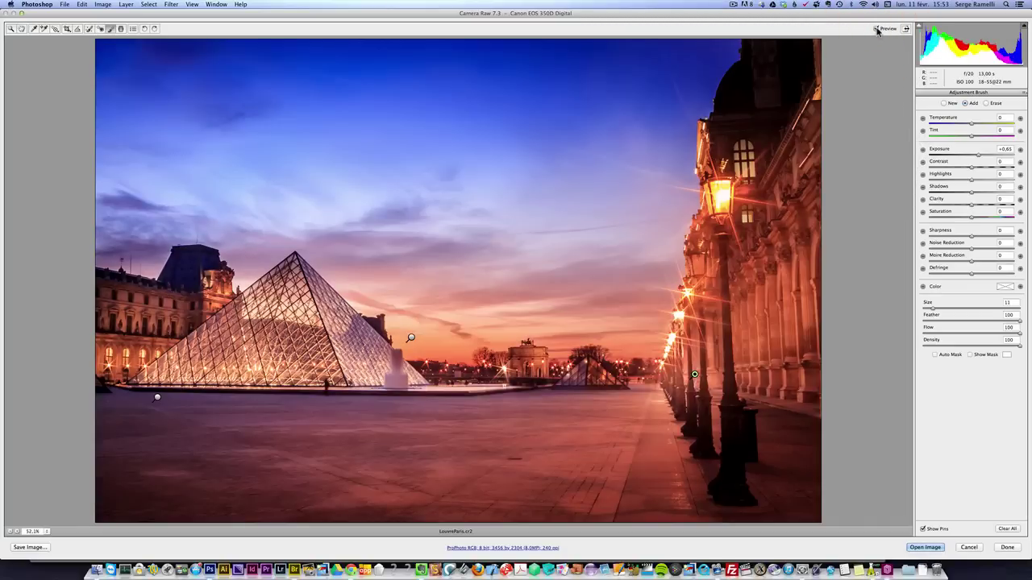
Paint a new brightening adjustment over the dark domed roof above the lamps and erase its spill along the sky edge
{"action": "left_click", "coordinate": [945, 103]}
{"action": "mouse_move", "coordinate": [747, 107]}
{"action": "left_mouse_down"}
{"action": "mouse_move", "coordinate": [770, 186]}
{"action": "mouse_move", "coordinate": [776, 84]}
{"action": "left_mouse_up"}
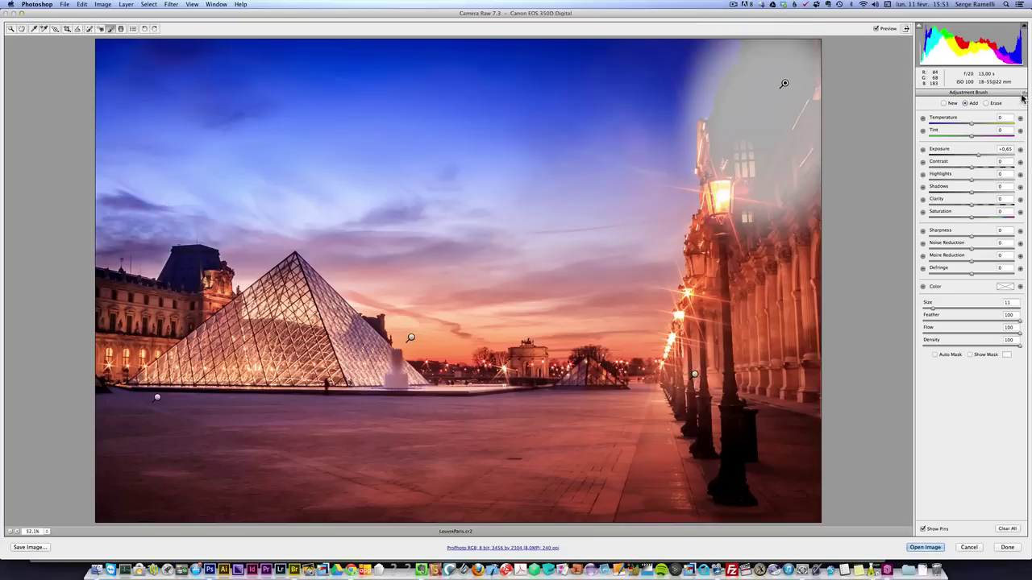
{"action": "left_click", "coordinate": [995, 104]}
{"action": "mouse_move", "coordinate": [738, 53]}
{"action": "left_mouse_down"}
{"action": "mouse_move", "coordinate": [700, 122]}
{"action": "mouse_move", "coordinate": [711, 89]}
{"action": "mouse_move", "coordinate": [685, 121]}
{"action": "mouse_move", "coordinate": [748, 36]}
{"action": "left_mouse_up"}
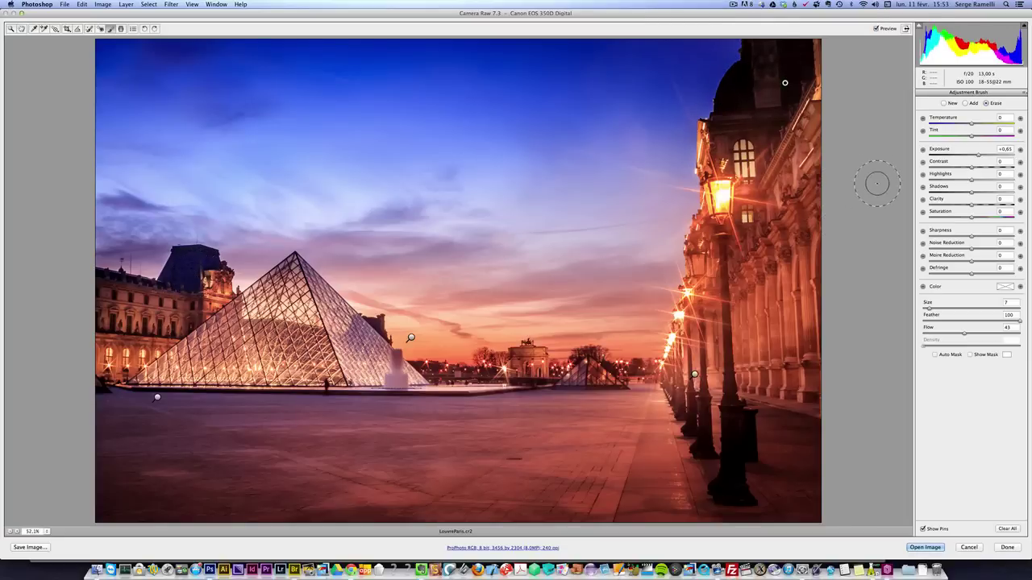
Add the palace roof behind the pyramid to the roof adjustment with a size 6 brush and reduce its Exposure to +0.40
{"action": "left_click", "coordinate": [965, 104]}
{"action": "left_click", "coordinate": [930, 308]}
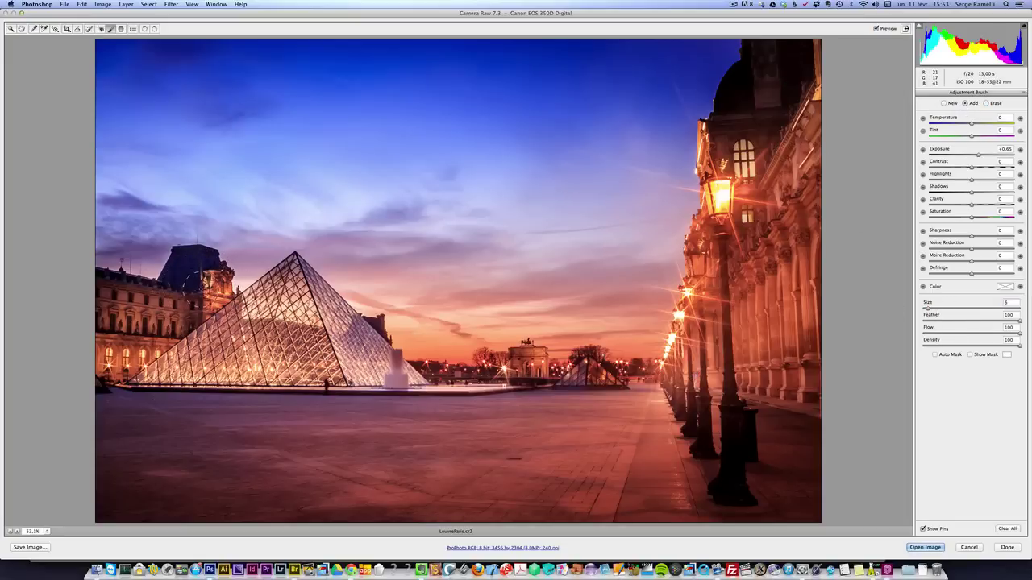
{"action": "mouse_move", "coordinate": [201, 274]}
{"action": "left_mouse_down"}
{"action": "mouse_move", "coordinate": [211, 287]}
{"action": "mouse_move", "coordinate": [193, 300]}
{"action": "mouse_move", "coordinate": [208, 278]}
{"action": "left_mouse_up"}
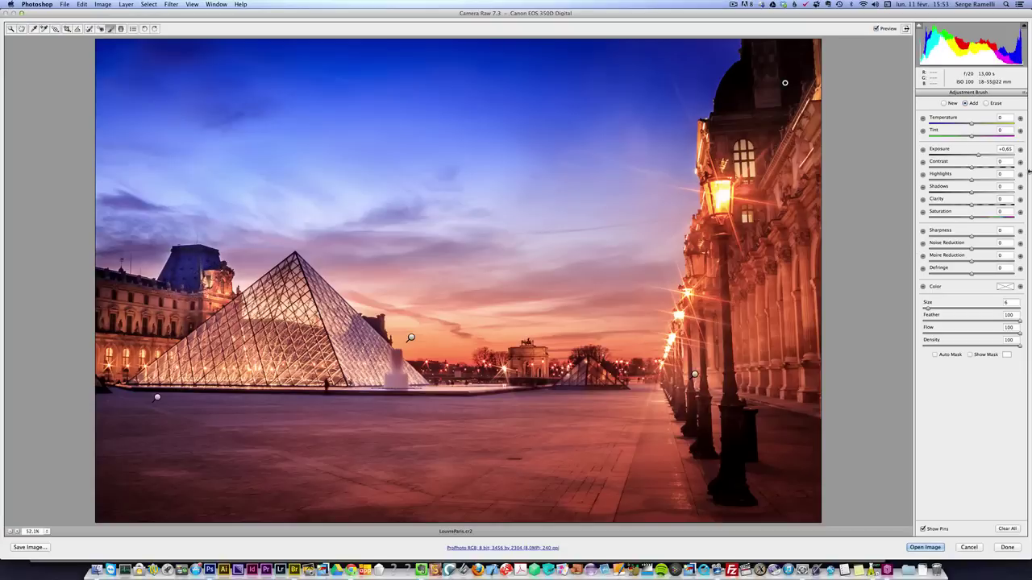
{"action": "left_click_drag", "start_coordinate": [980, 159], "coordinate": [977, 159]}
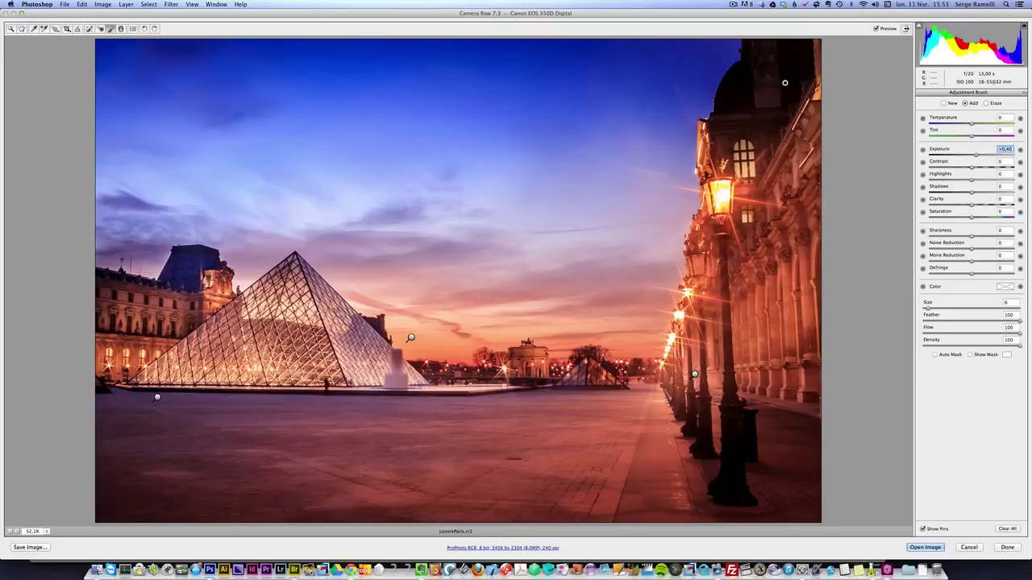
Leave the Adjustment Brush and change the camera calibration profile to Adobe Standard
{"action": "left_click", "coordinate": [23, 30]}
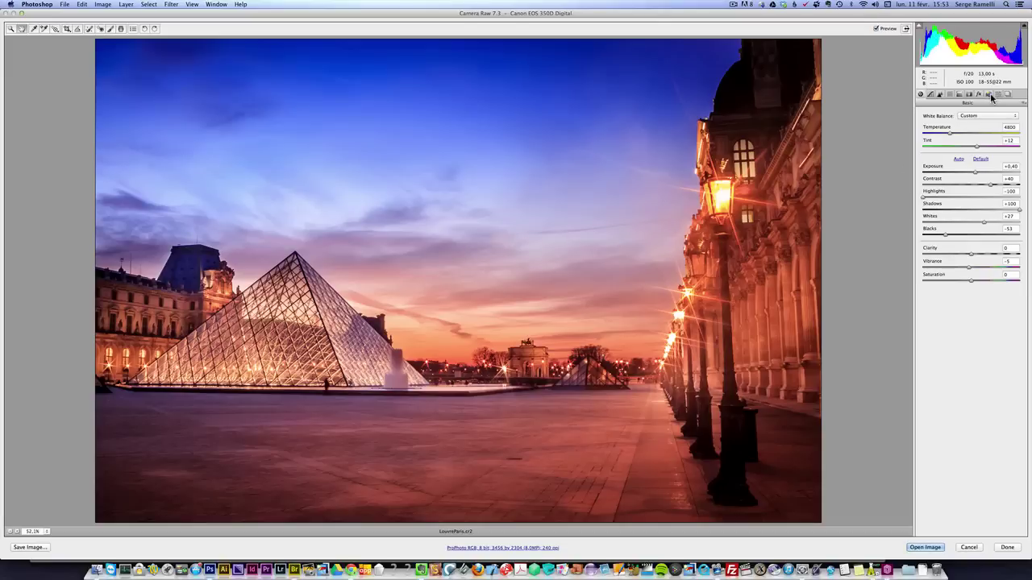
{"action": "left_click", "coordinate": [991, 95]}
{"action": "left_click", "coordinate": [995, 145]}
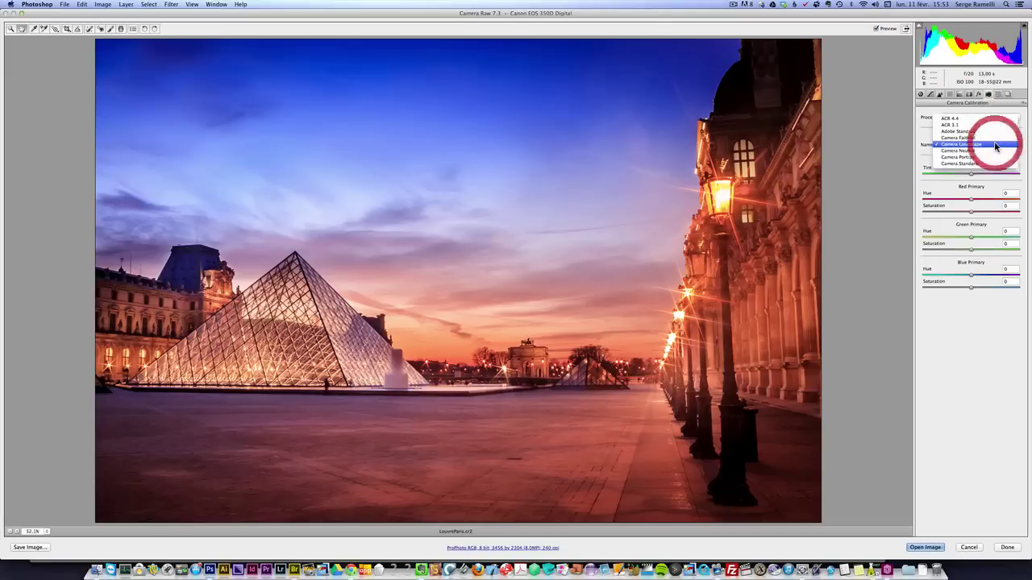
{"action": "left_click", "coordinate": [994, 131]}
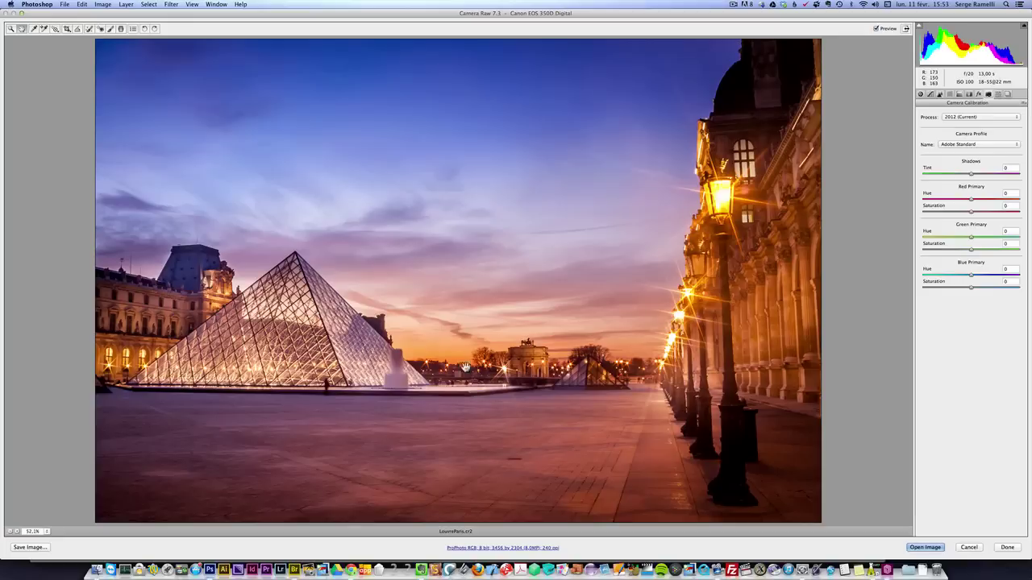
Try a global Vibrance of +20 and then a strong Saturation boost, resetting each to 0
{"action": "left_click", "coordinate": [920, 95]}
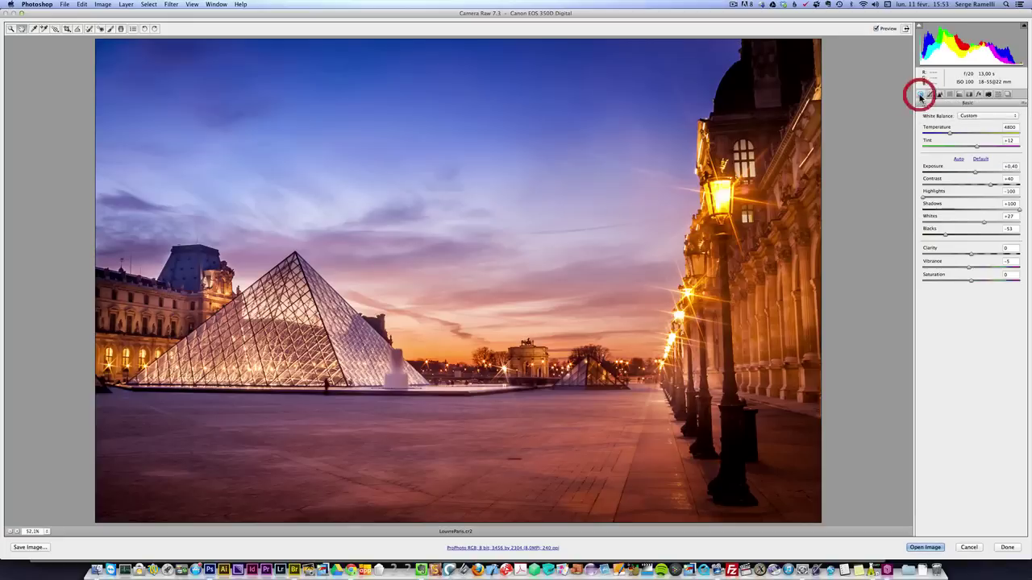
{"action": "left_click_drag", "start_coordinate": [974, 267], "coordinate": [982, 269]}
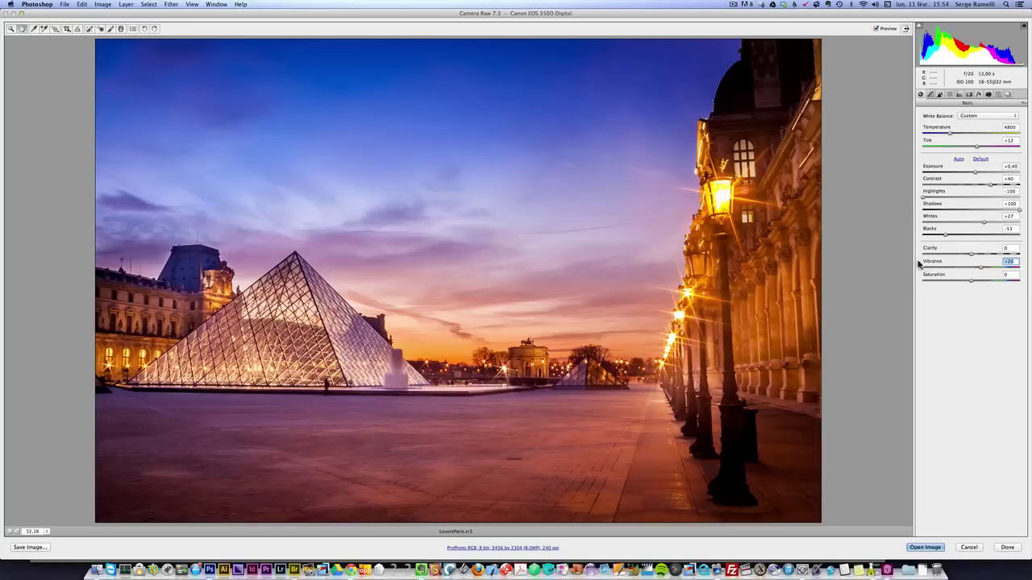
{"action": "double_click", "coordinate": [977, 267]}
{"action": "left_click_drag", "start_coordinate": [972, 280], "coordinate": [987, 285]}
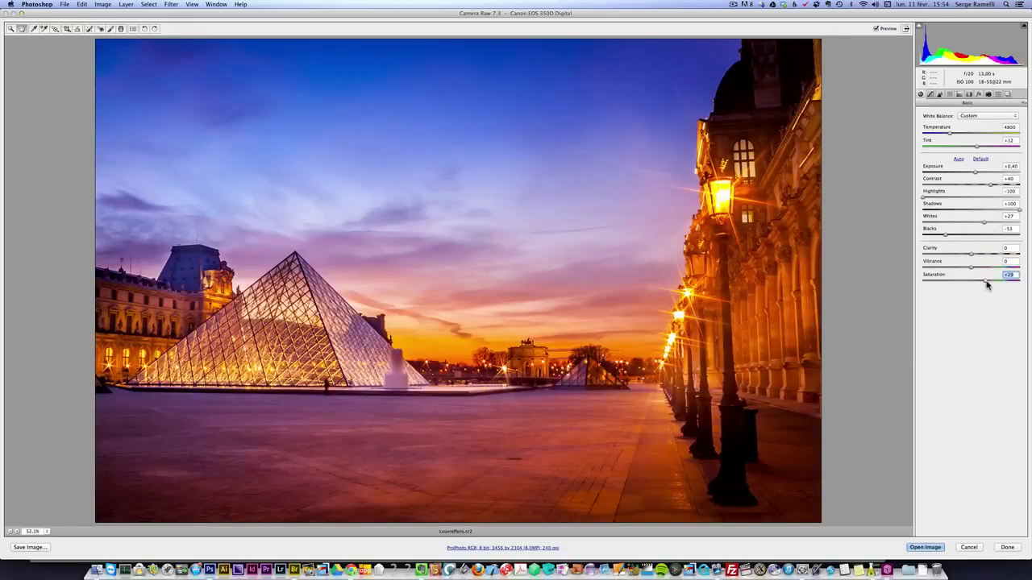
{"action": "double_click", "coordinate": [987, 281]}
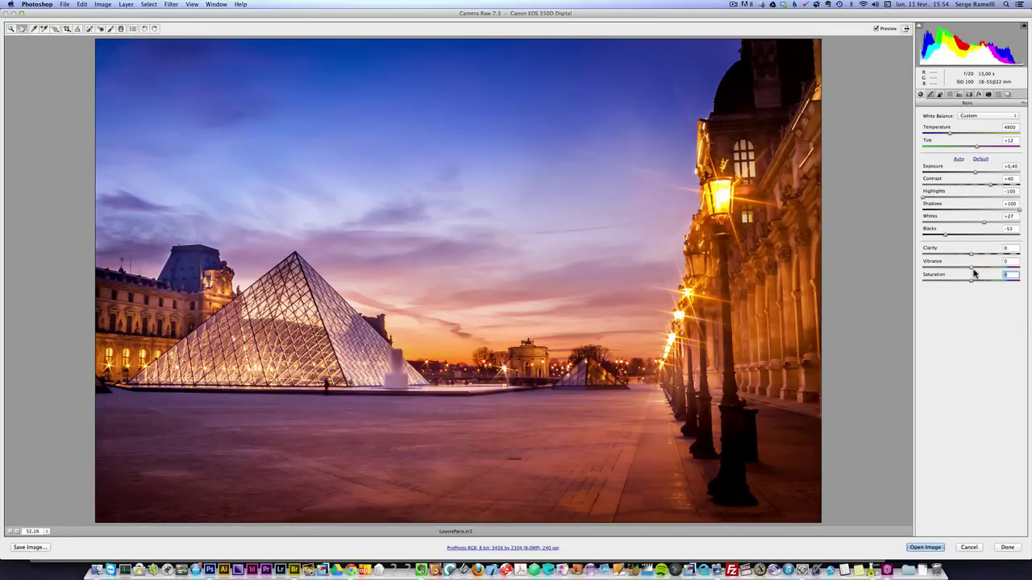
Set the global Vibrance to +18 and Exposure to +0.30, and raise Contrast slightly
{"action": "left_click_drag", "start_coordinate": [973, 269], "coordinate": [980, 271]}
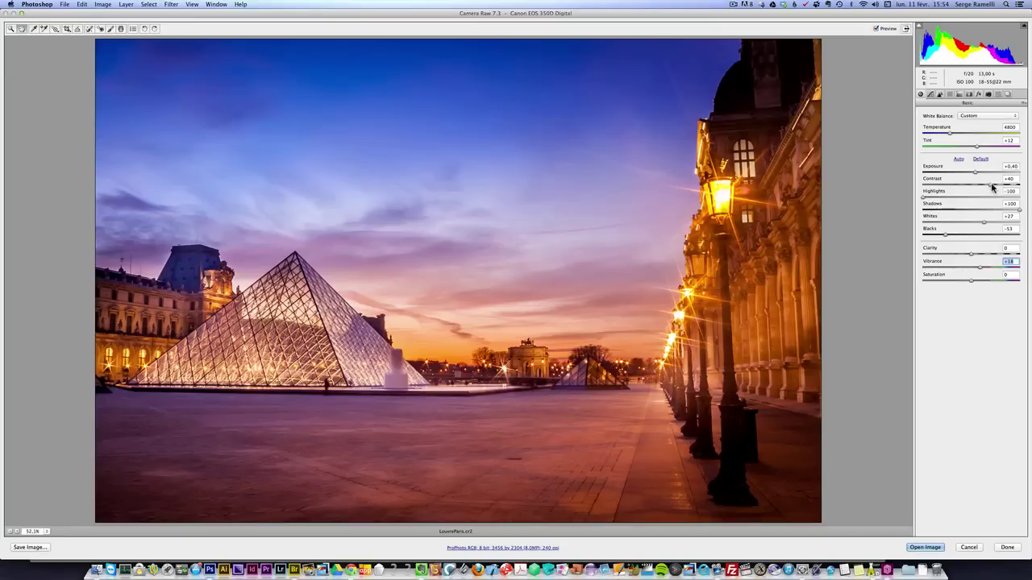
{"action": "left_click", "coordinate": [976, 174]}
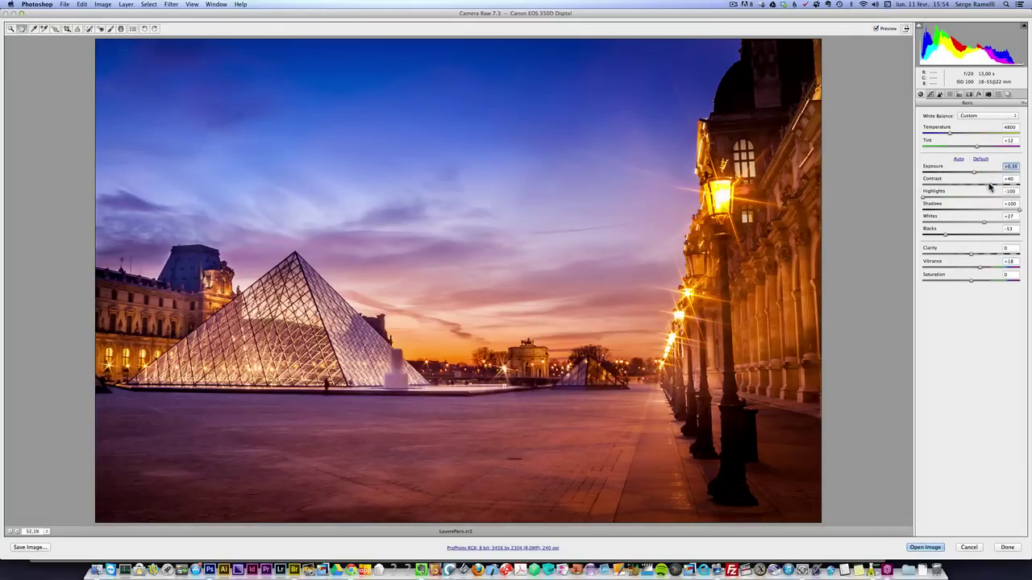
{"action": "left_click_drag", "start_coordinate": [990, 184], "coordinate": [993, 187]}
Open the developed Louvre image in Photoshop
{"action": "left_click", "coordinate": [934, 548]}
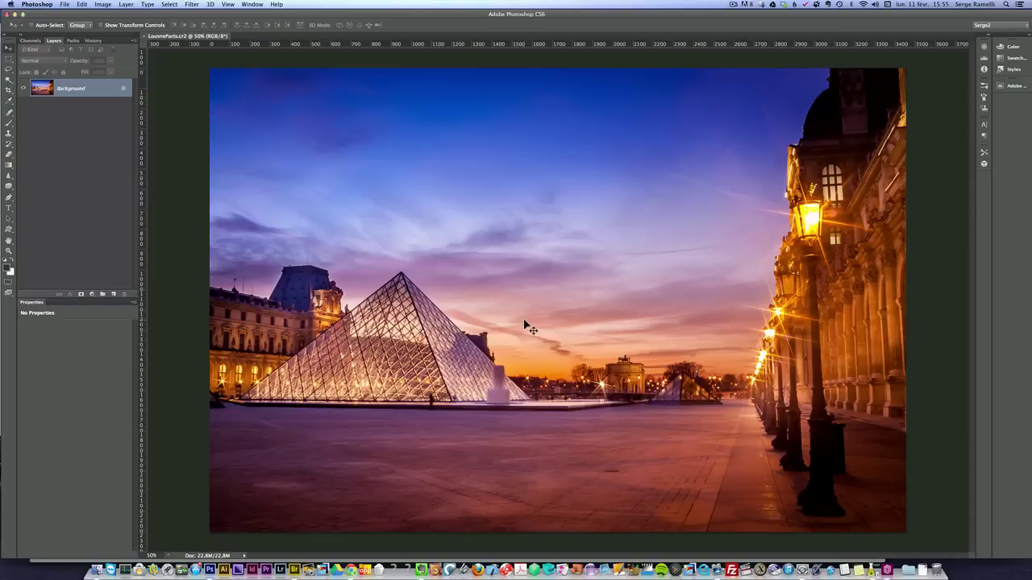
{"action": "key", "text": "space"}
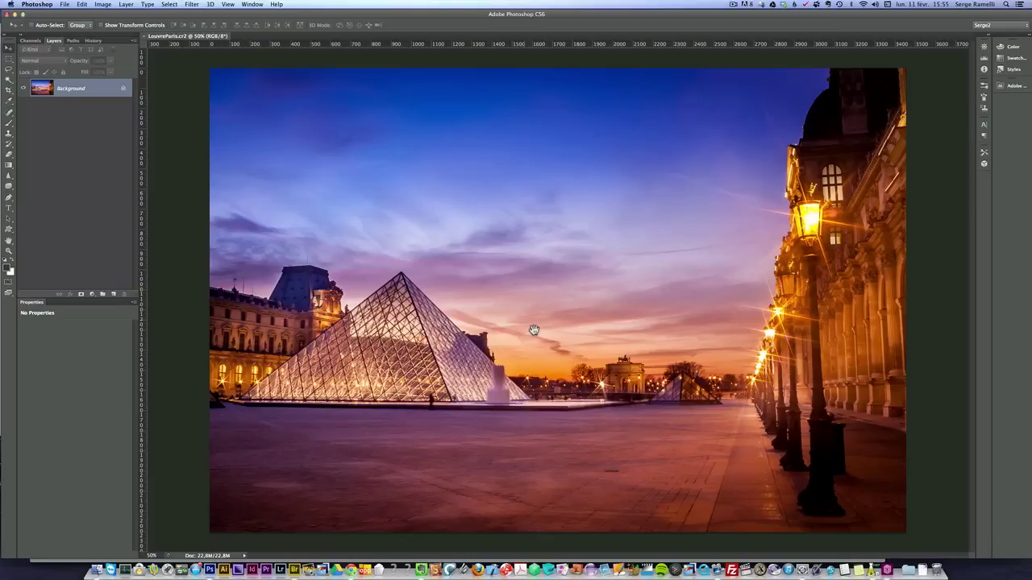